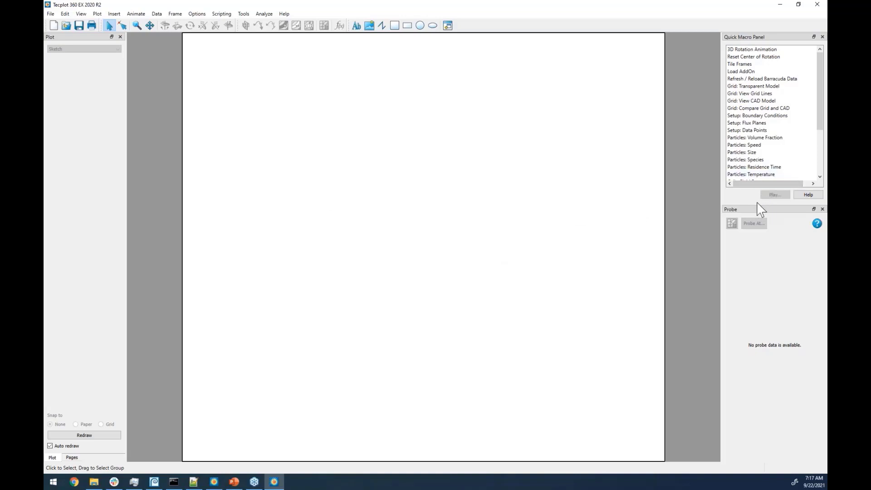
Step: Load the most recent Barracuda 3D dataset using bvr.cells.00000.plt from the 2021-09-03_simulation_results_for_bubble_analysis_webinar folder
drag(757, 203, 757, 256)
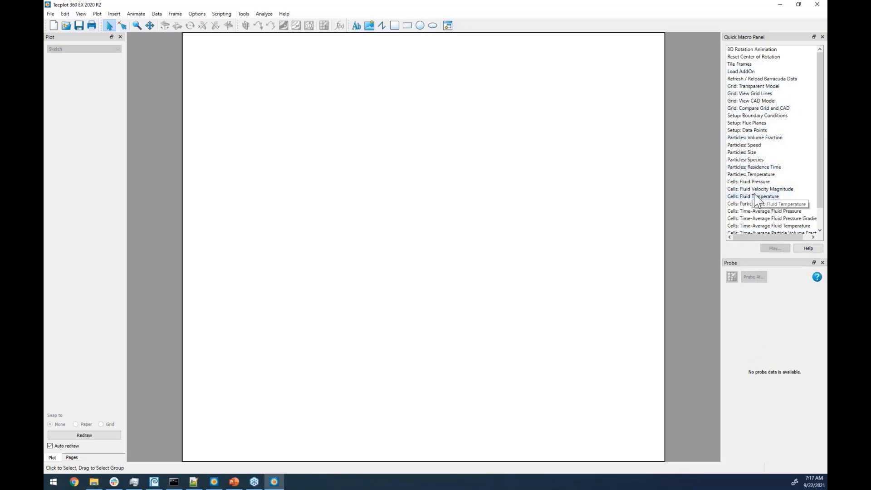
click(50, 14)
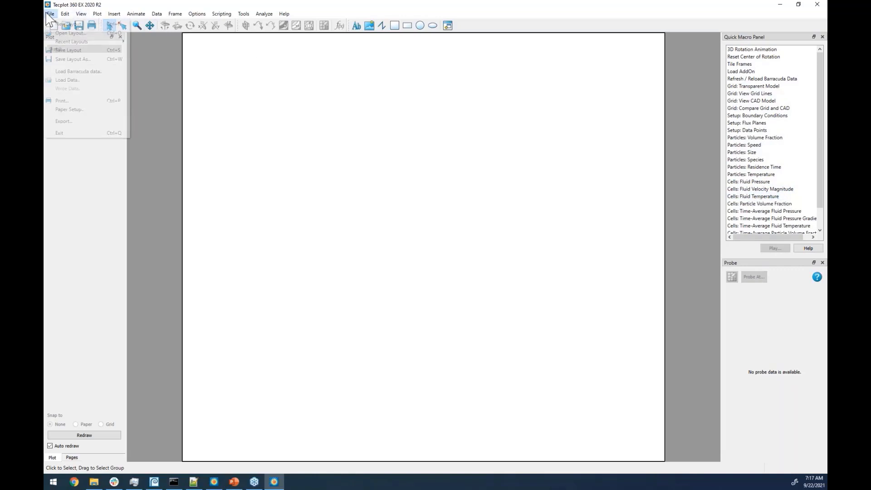
click(79, 71)
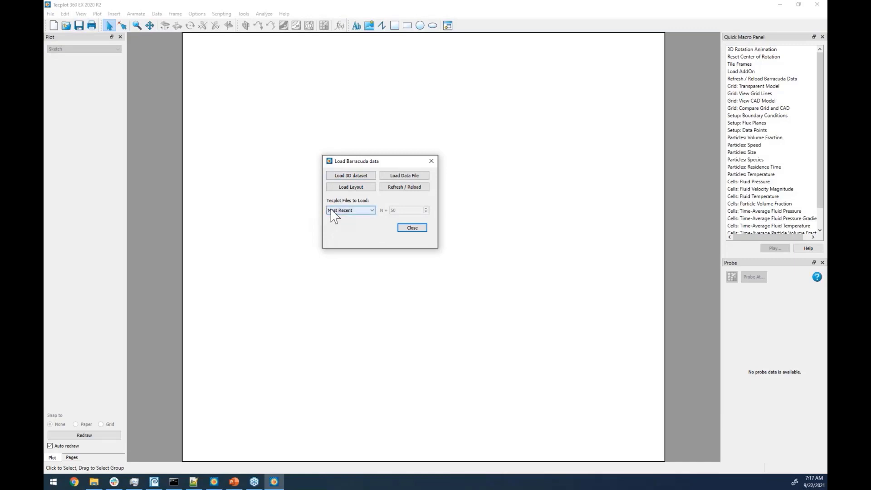
click(356, 178)
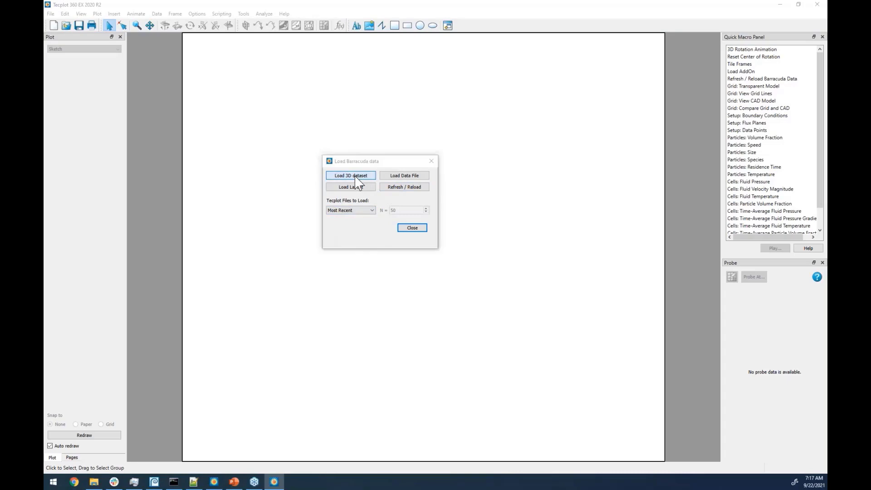
click(344, 208)
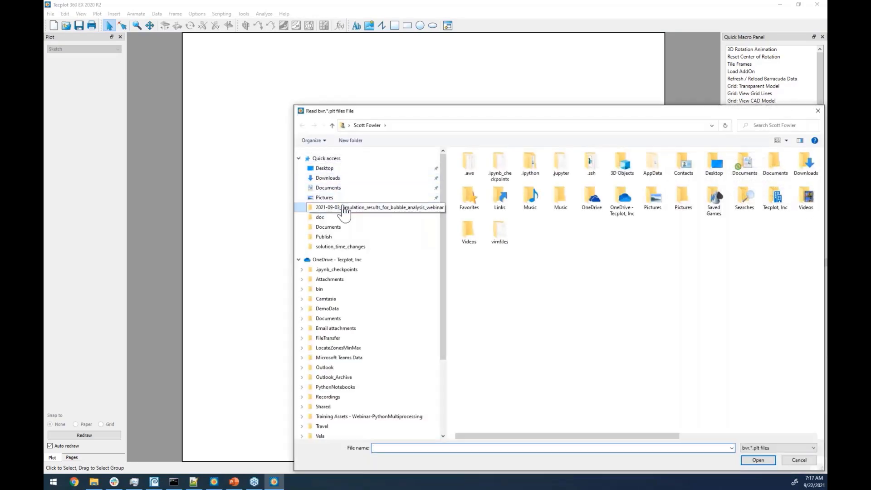
drag(475, 109, 323, 54)
click(343, 120)
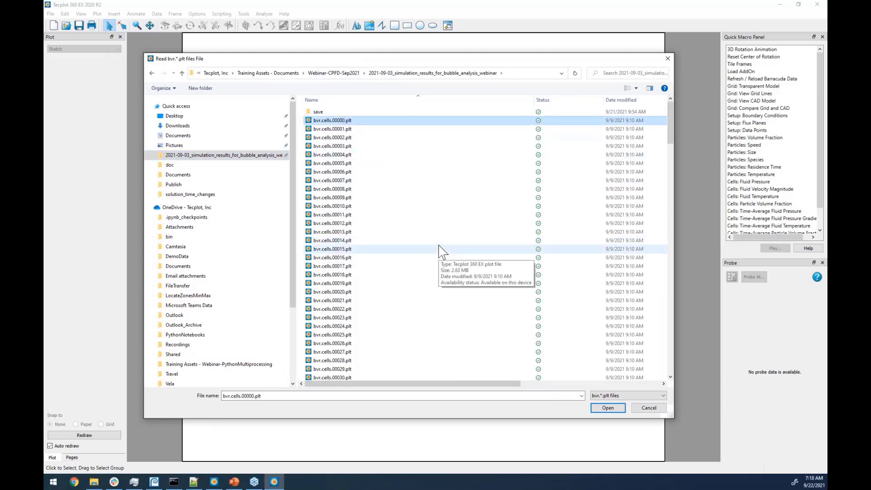
click(616, 408)
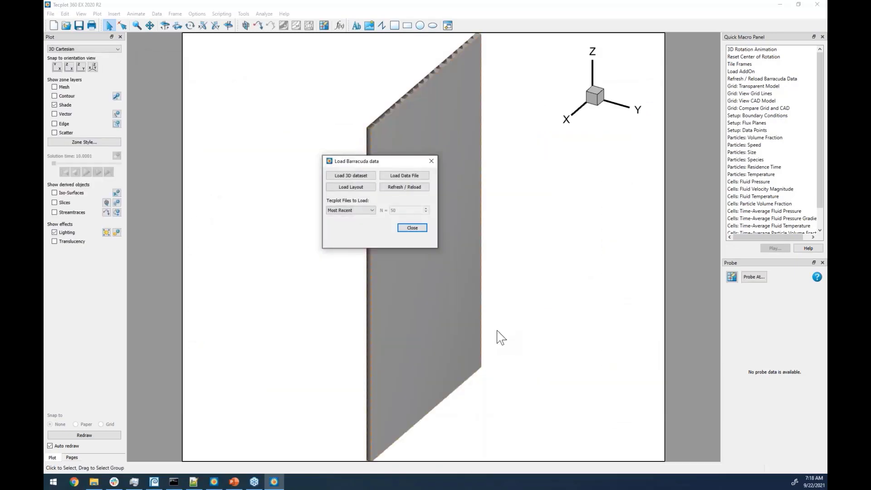
click(414, 228)
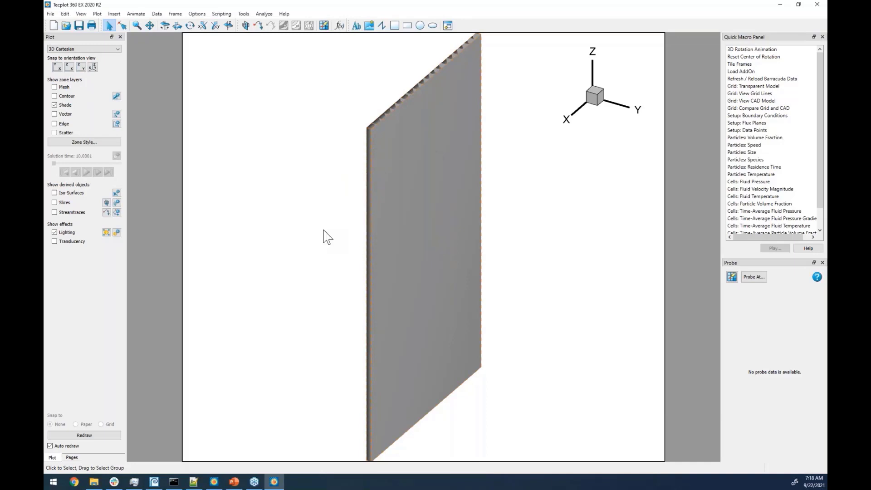
Step: Colour the cells by particle volume fraction with the Cells: Particle Volume Fraction quick macro
click(746, 205)
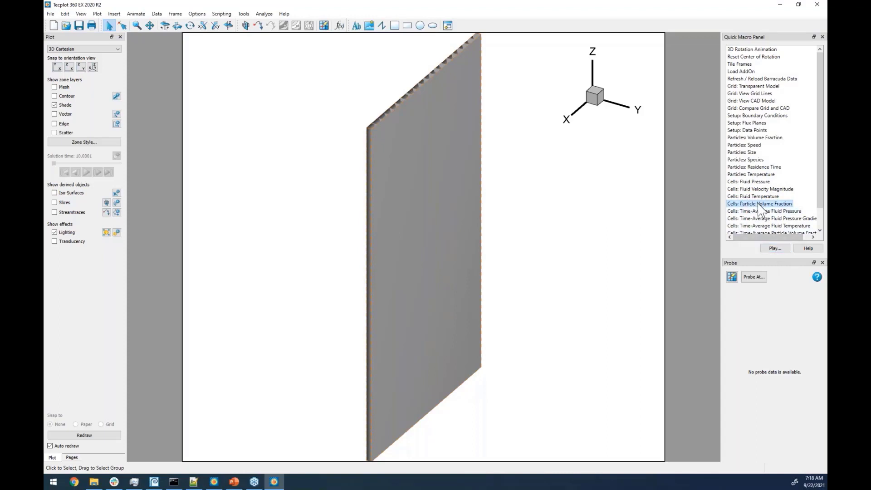
double_click(760, 205)
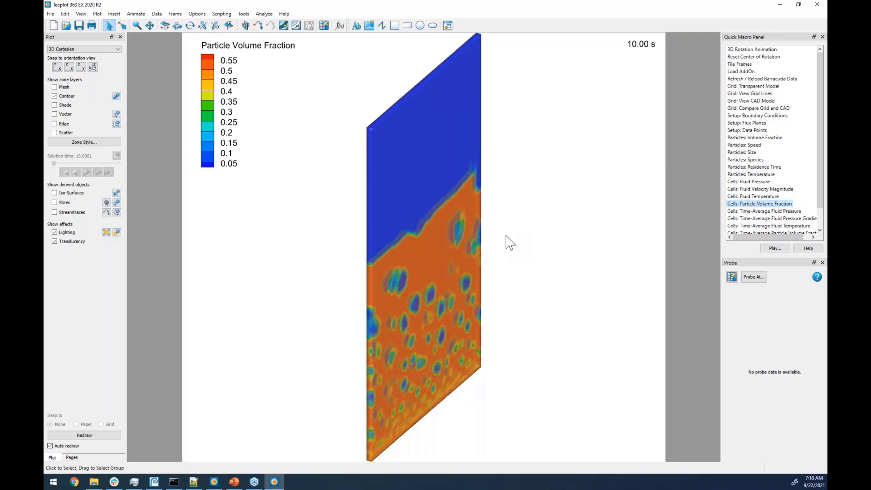
middle_drag(346, 354, 336, 304)
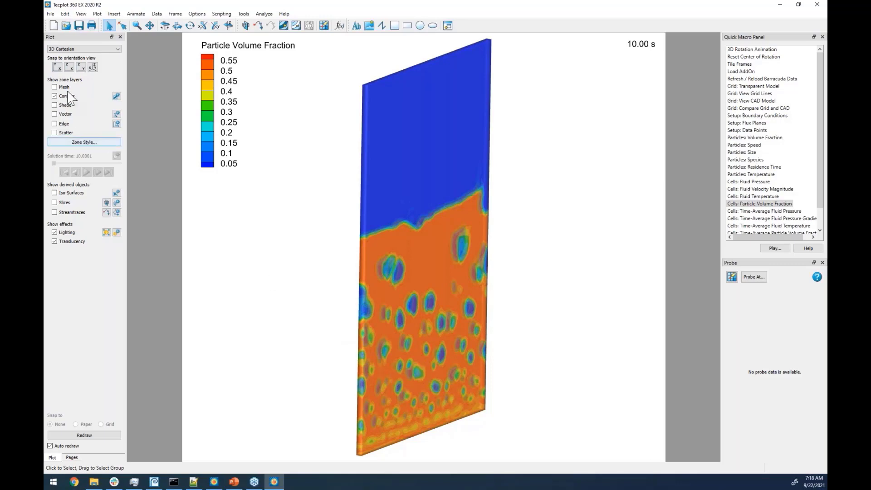
Step: Snap the plot to the XZ orientation and turn off translucency and lighting
click(70, 68)
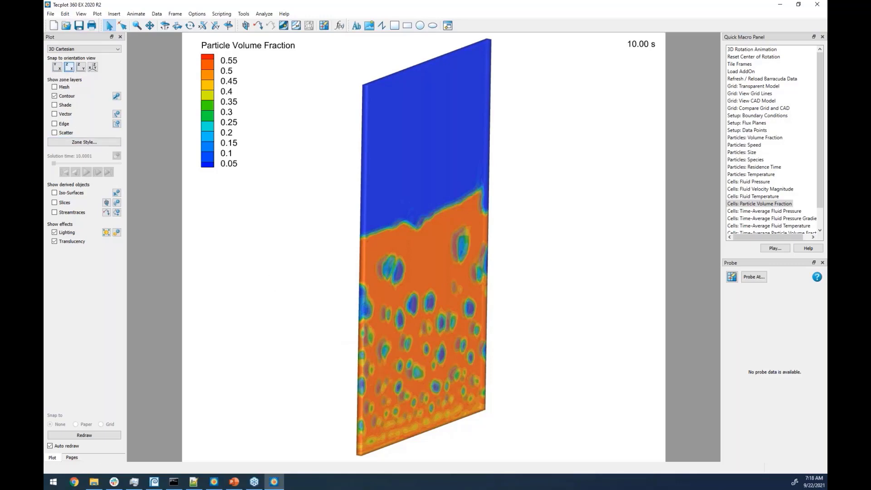
click(76, 241)
click(69, 233)
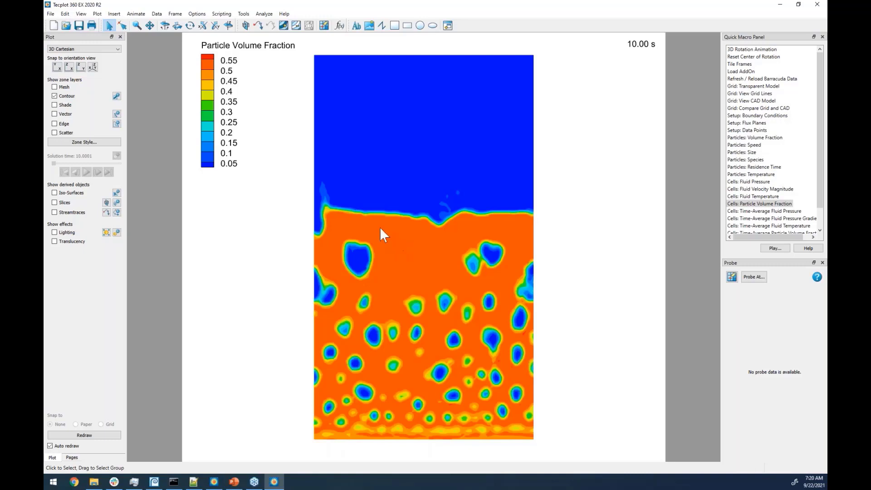
Step: Open the Perform Integration settings and set the integration type to Length/Area/Volume
click(263, 15)
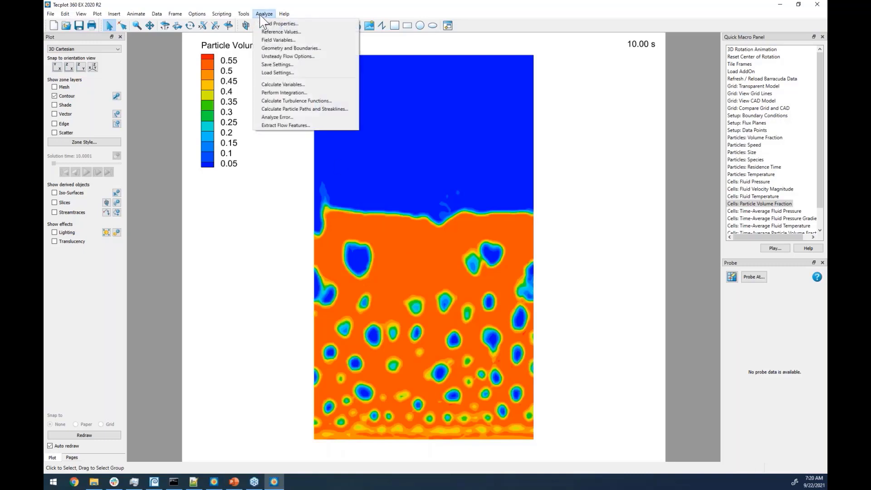
click(278, 96)
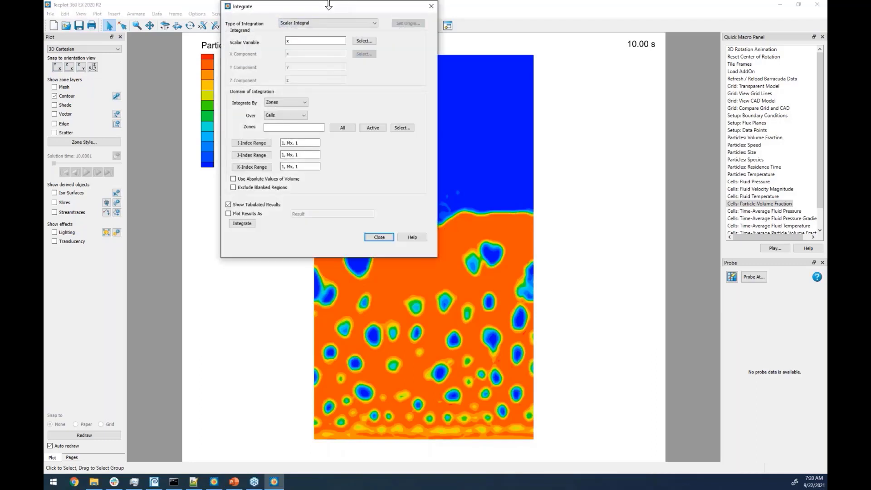
drag(330, 8, 666, 40)
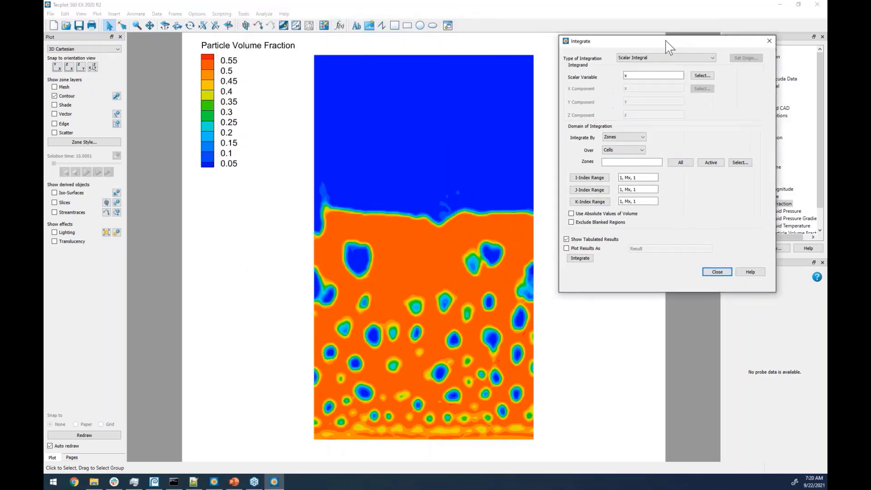
click(644, 58)
click(643, 64)
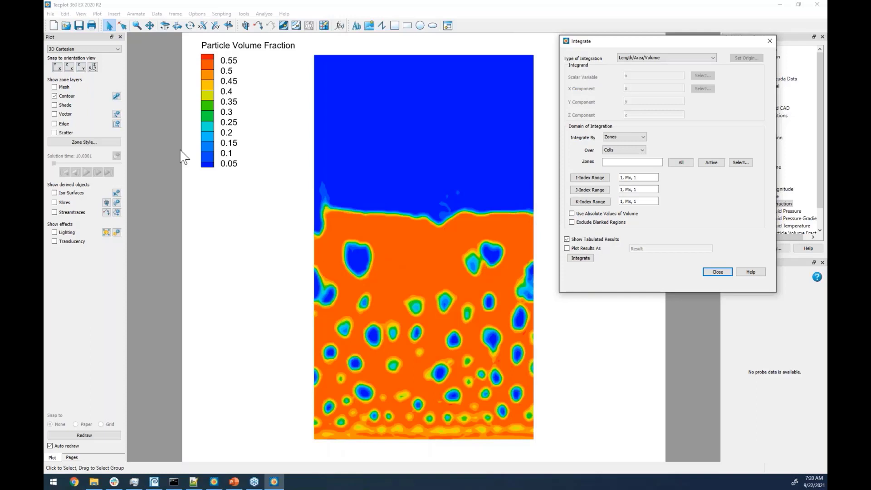
Step: Examine the zone details in Data Set Information and the zone list in Zone Style, and close all open dialogs
click(157, 14)
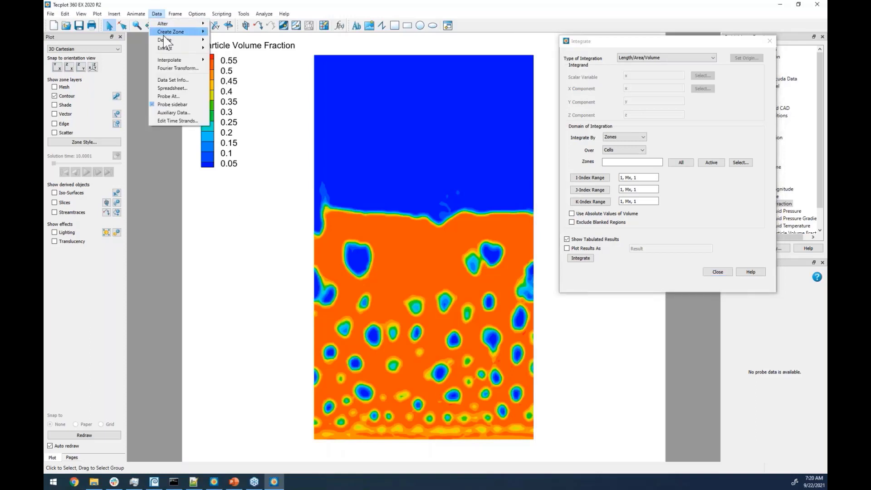
click(172, 80)
drag(380, 157, 617, 164)
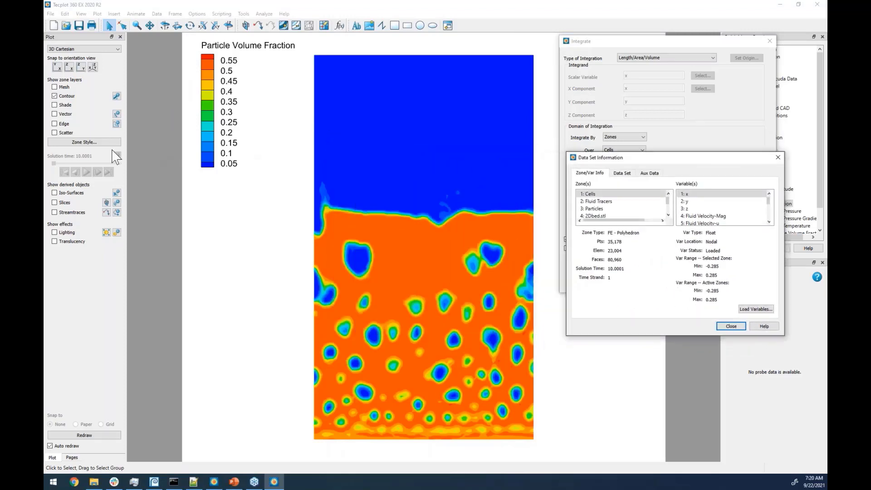
click(85, 142)
drag(429, 211, 191, 49)
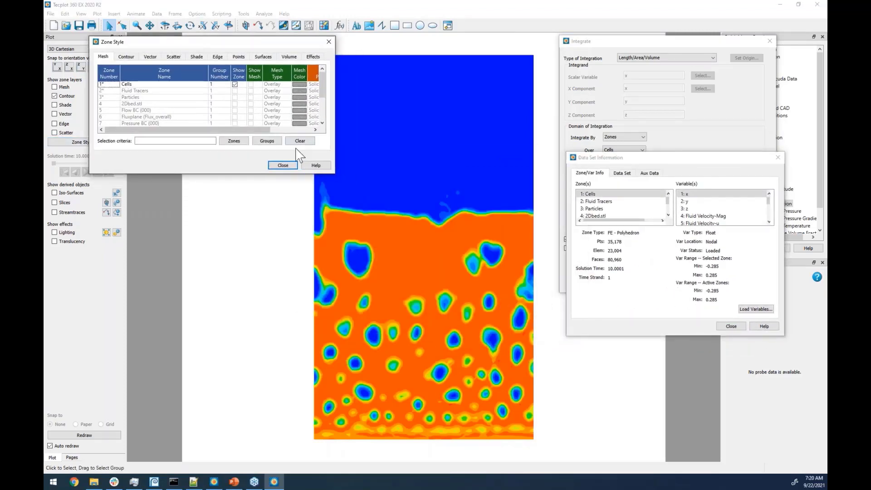
drag(335, 173, 448, 194)
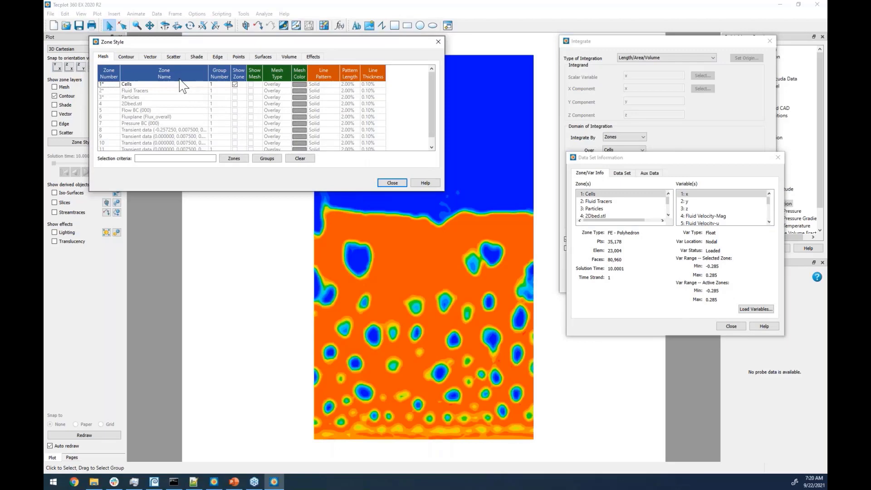
click(391, 183)
click(730, 327)
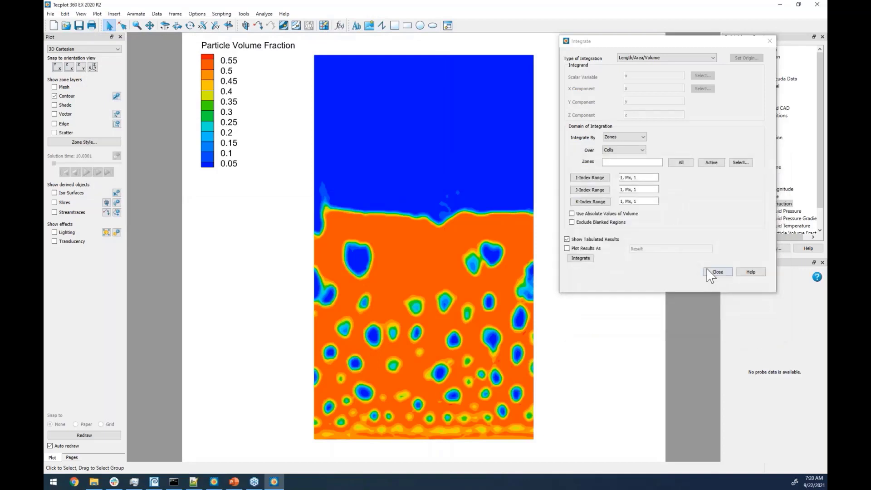
click(715, 273)
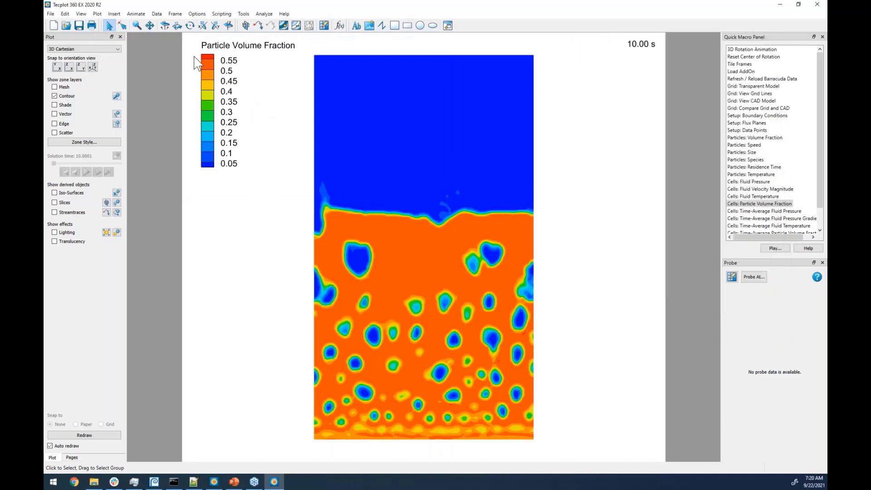
Step: Open the Value Blanking settings and place them clear of the contour plot
click(98, 14)
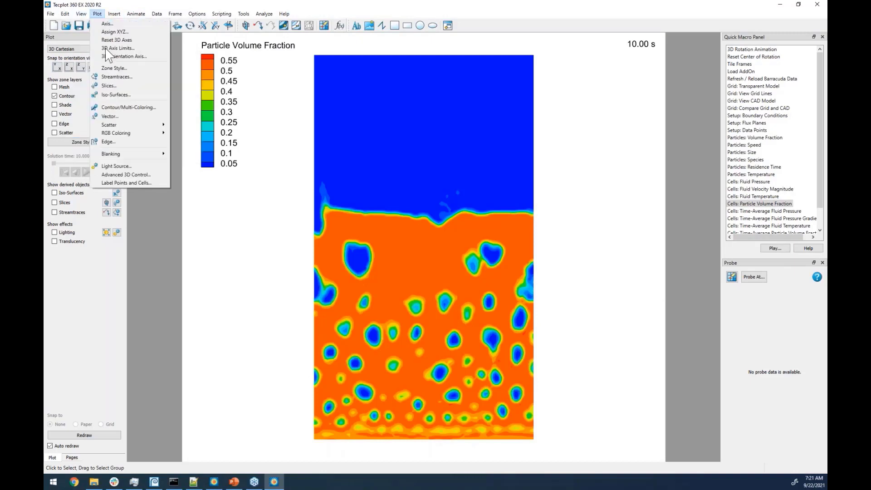
mouse_move(123, 155)
click(195, 154)
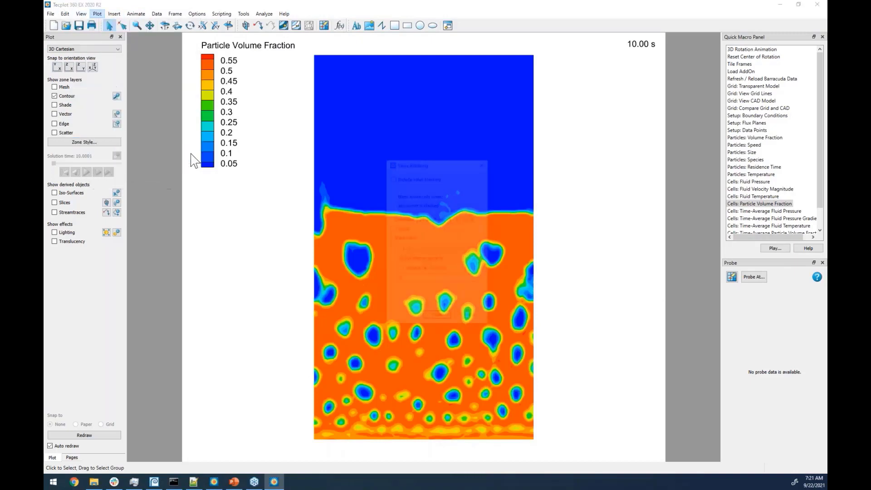
drag(439, 165, 220, 209)
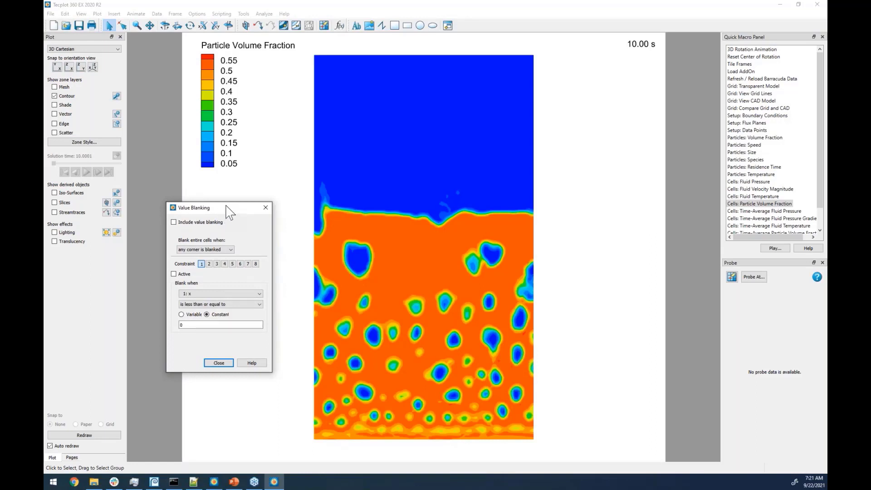
Step: Show the mesh on the Cells zone
right_click(384, 174)
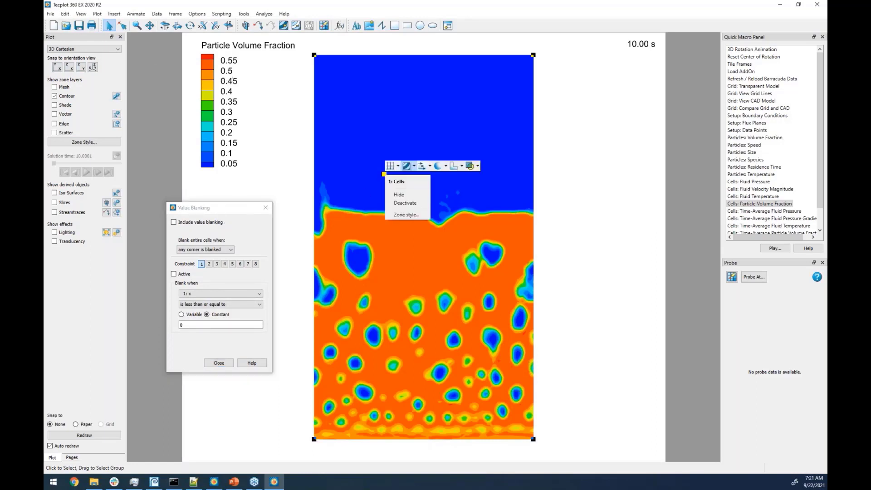
click(393, 165)
scroll(388, 247, up, 2)
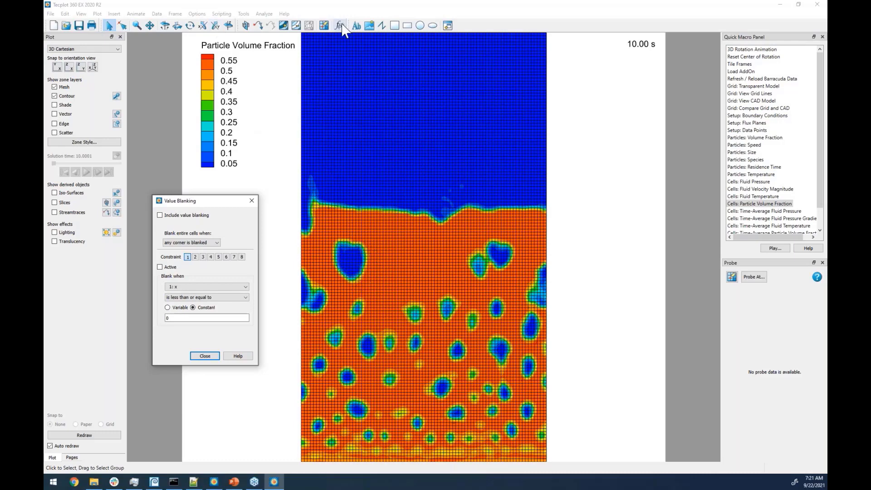
Step: Probe a cell at the edge of the large upper-left bubble and check its particle volume fraction
click(325, 25)
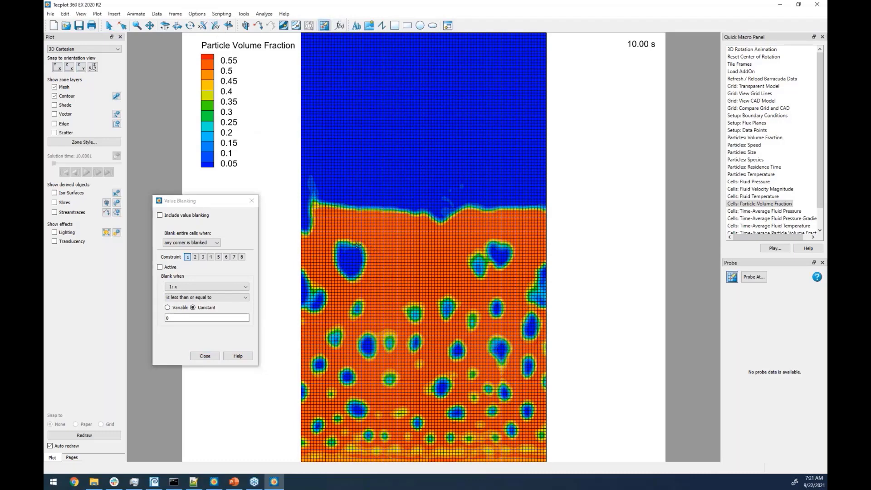
click(357, 244)
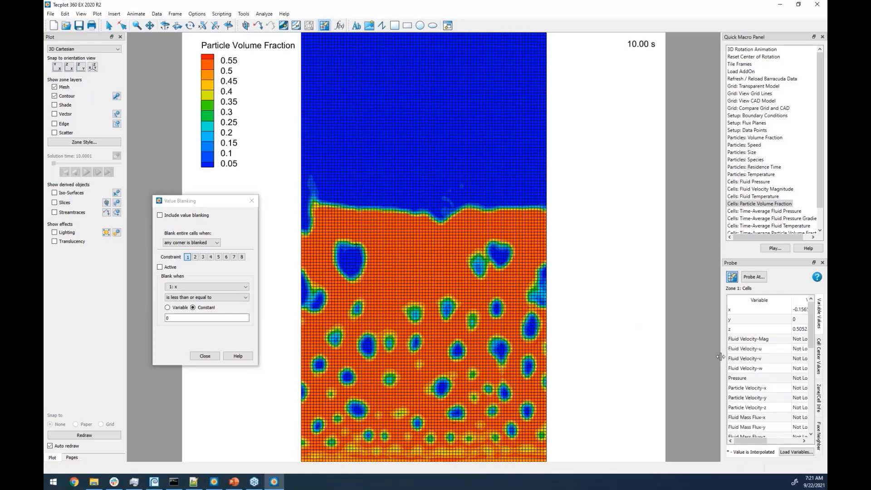
drag(720, 354, 703, 355)
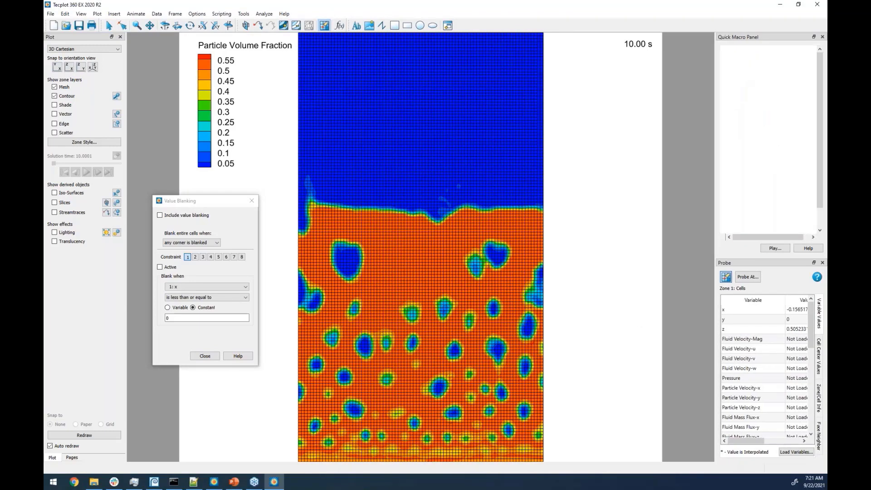
scroll(811, 349, down, 1)
drag(811, 349, 813, 381)
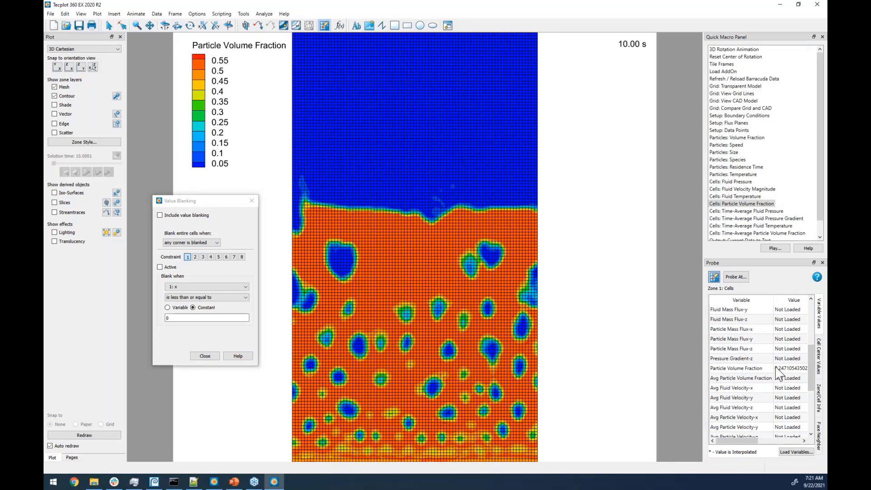
Step: Activate value blanking with constraint 1 blanking cells where Particle Volume Fraction is greater than 0.24
click(179, 287)
click(179, 288)
scroll(189, 322, down, 4)
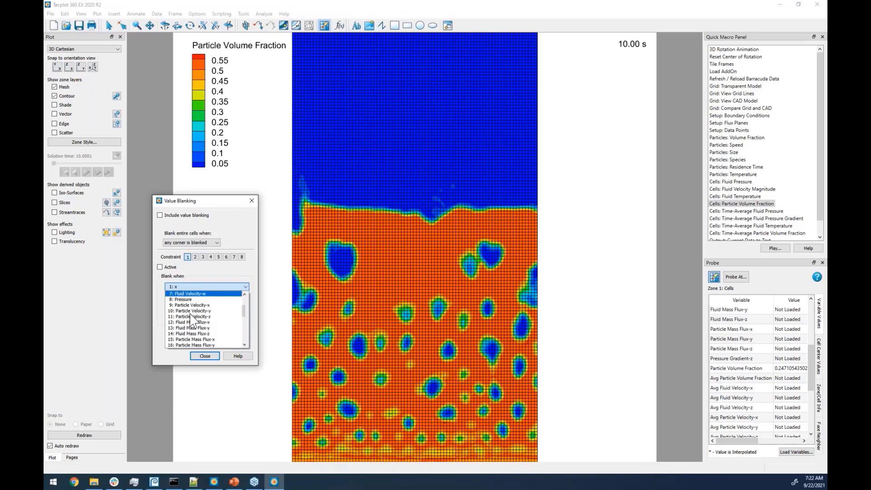
click(191, 328)
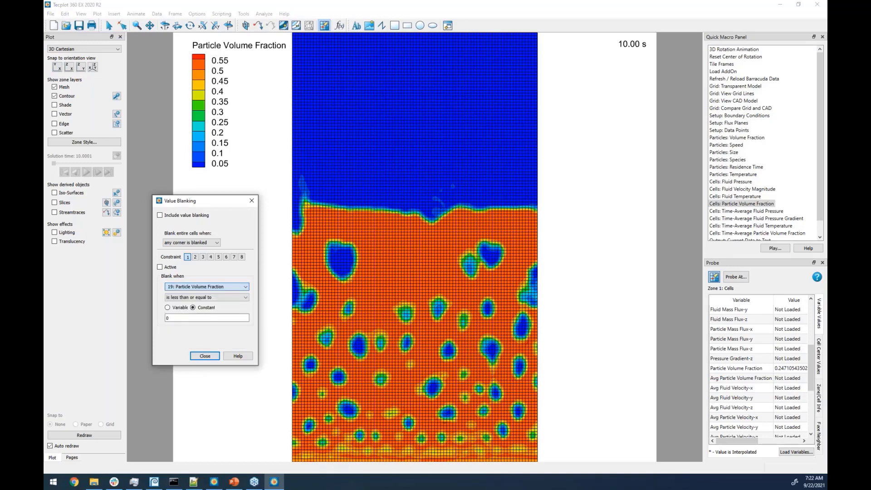
click(186, 300)
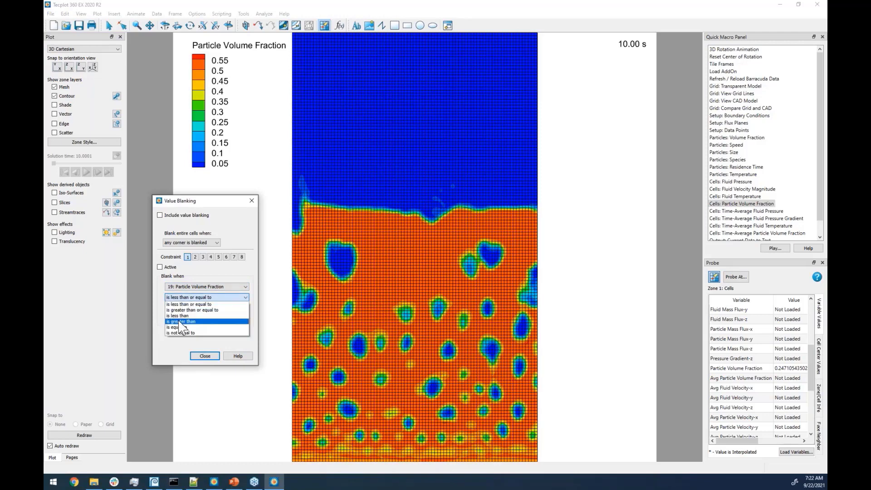
click(180, 322)
click(176, 318)
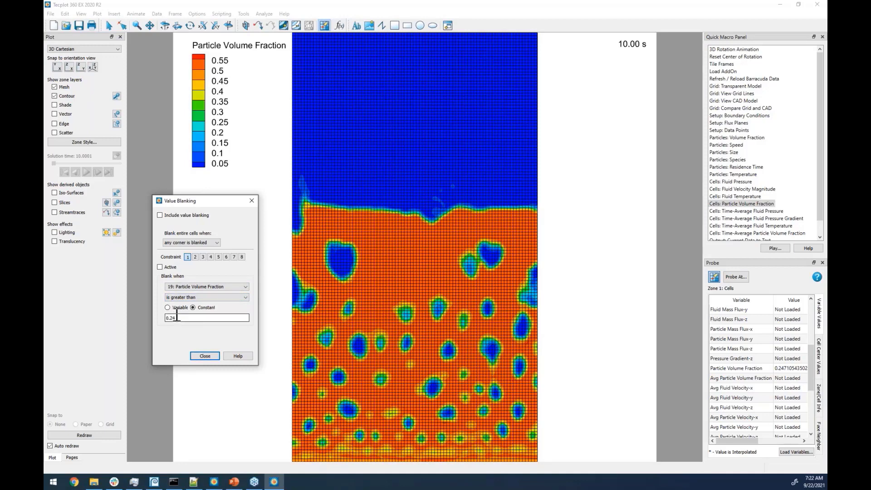
click(170, 267)
click(170, 215)
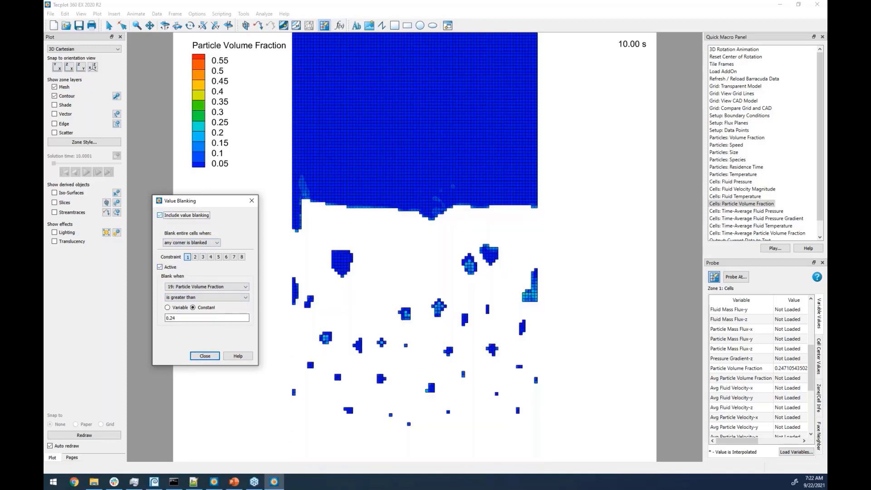
Step: Set the constant of blanking constraint 1 to 0.3 and leave probe mode
click(205, 318)
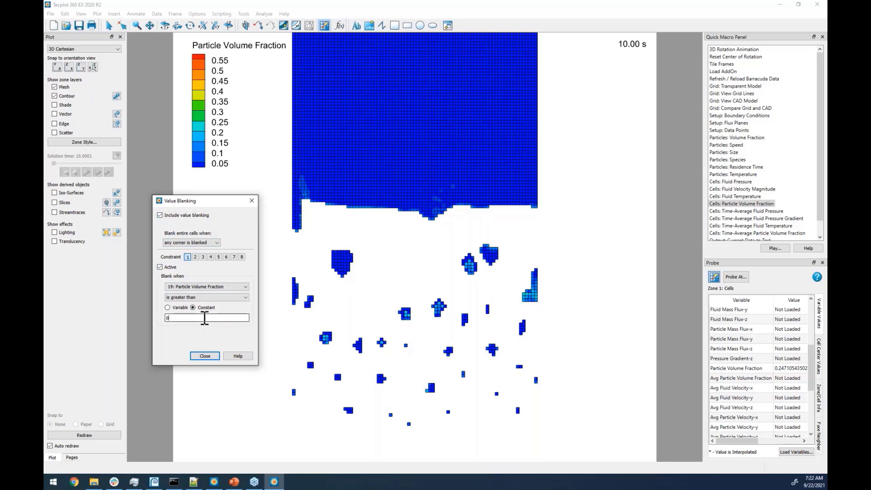
key(Return)
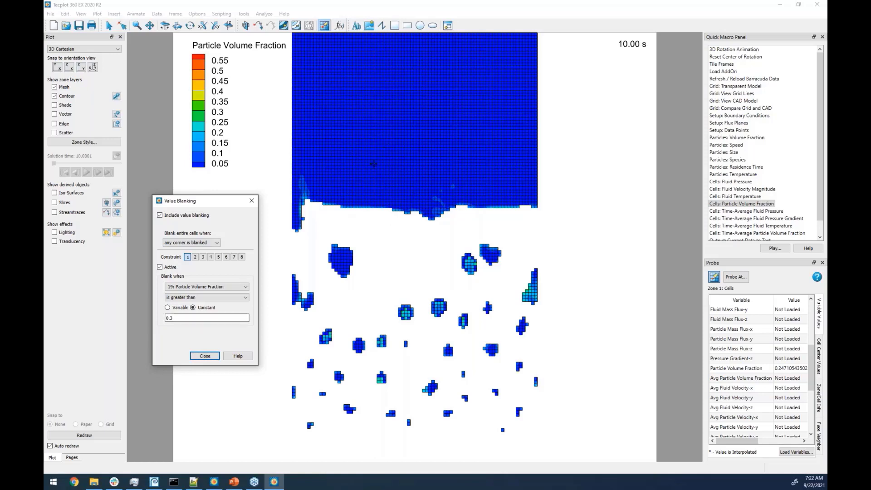
click(397, 137)
key(Escape)
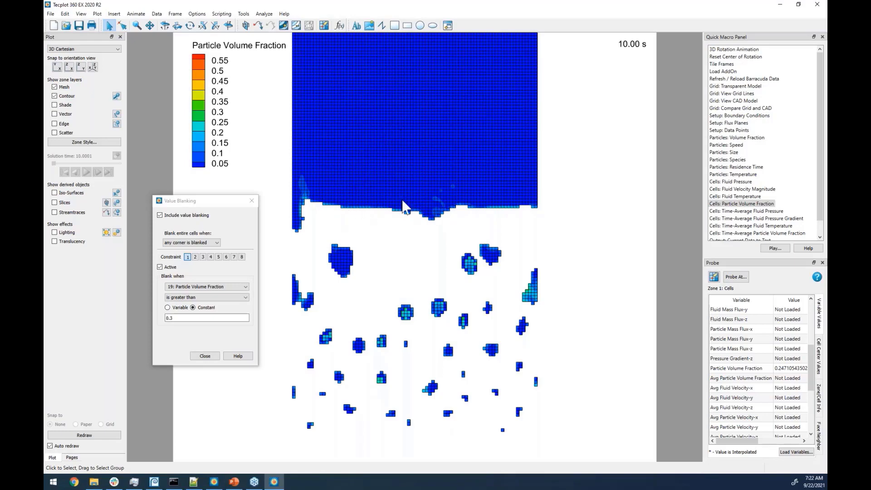
Step: Probe a cell at the bed surface just below the freeboard and find its Pressure entry
click(325, 27)
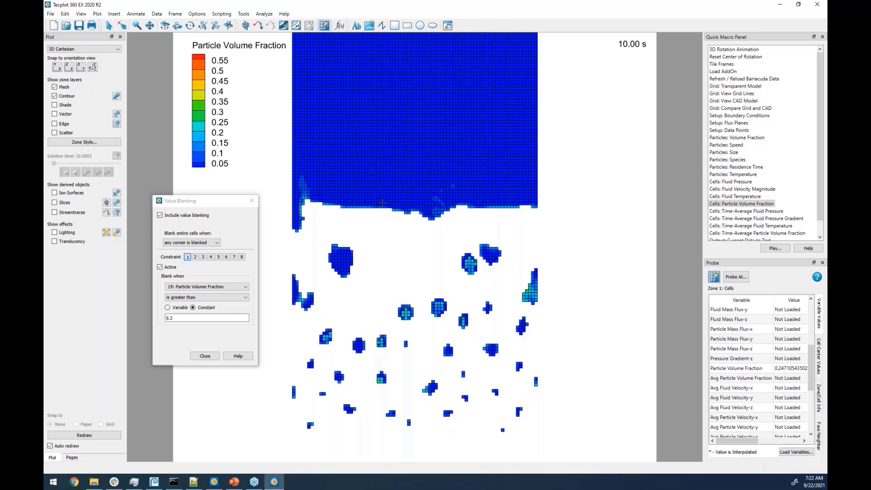
click(382, 209)
drag(812, 370, 767, 345)
click(759, 340)
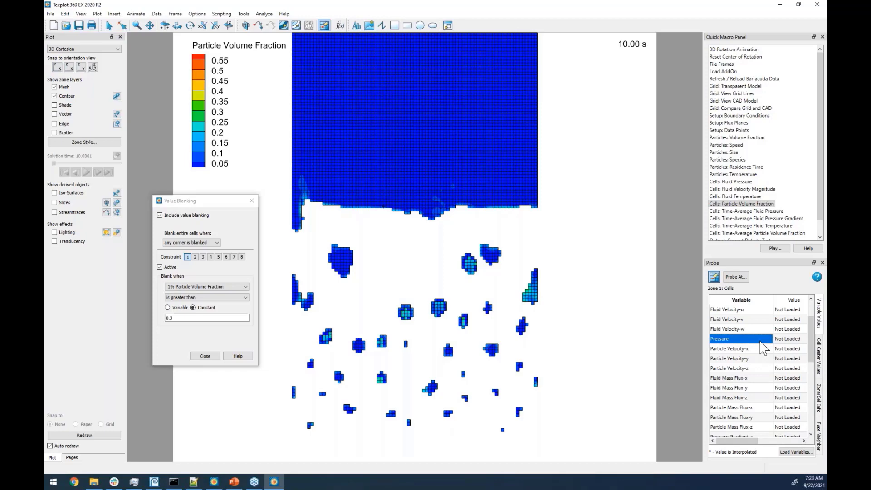
Step: Load the Pressure variable for the Cells zone
click(798, 453)
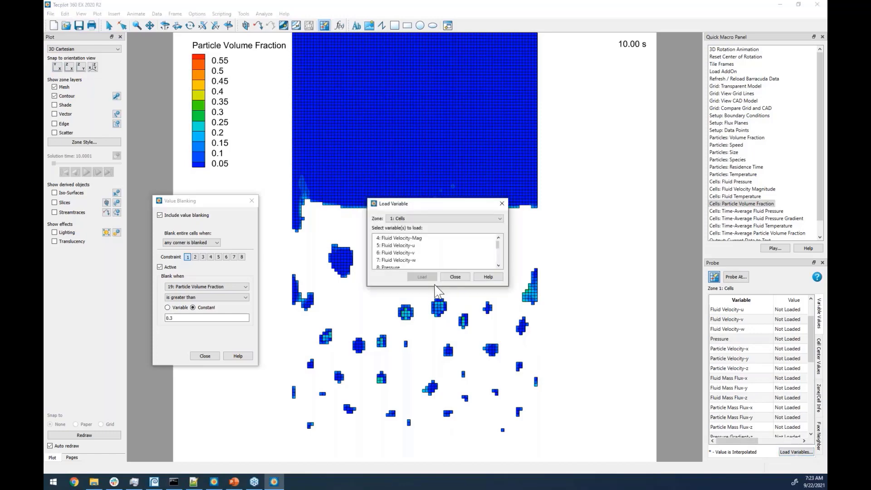
click(390, 267)
click(422, 278)
click(449, 277)
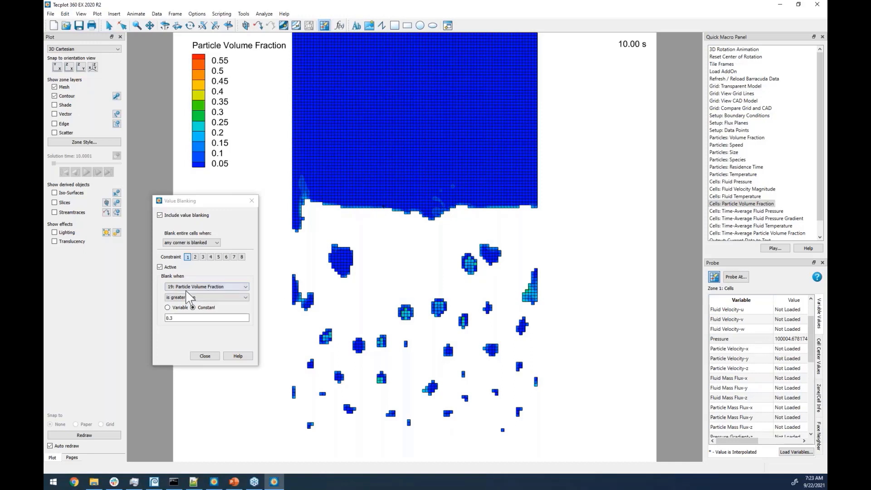
Step: Activate blanking constraint 2 for cells where Pressure is less than 100004
click(195, 257)
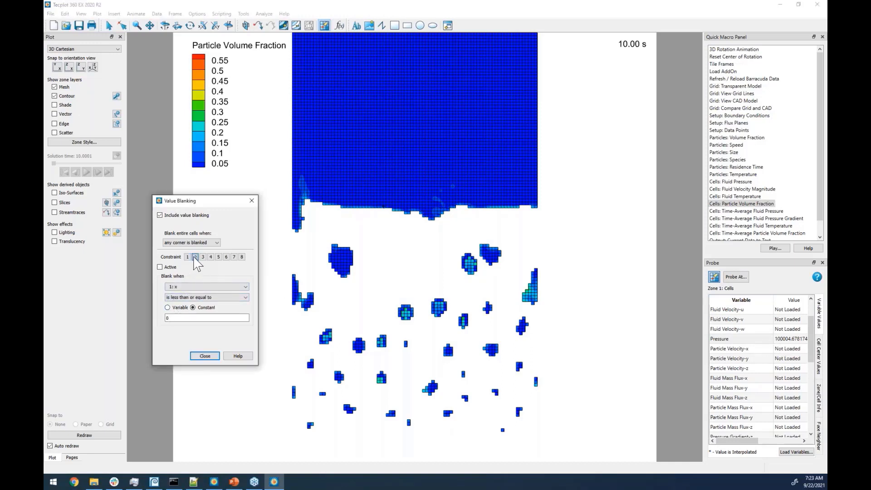
click(178, 288)
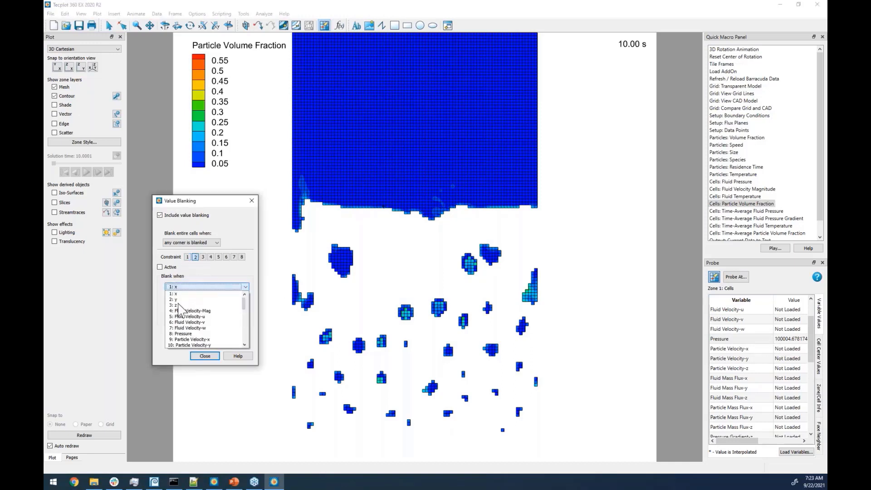
click(181, 334)
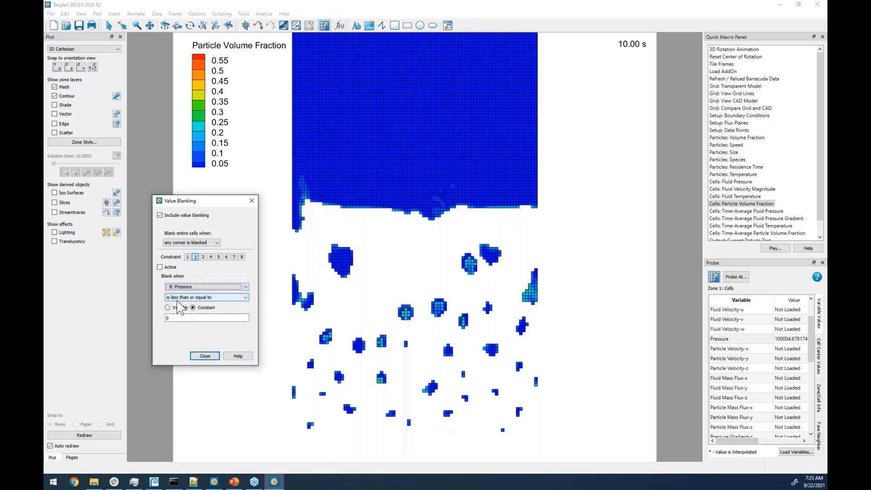
click(182, 298)
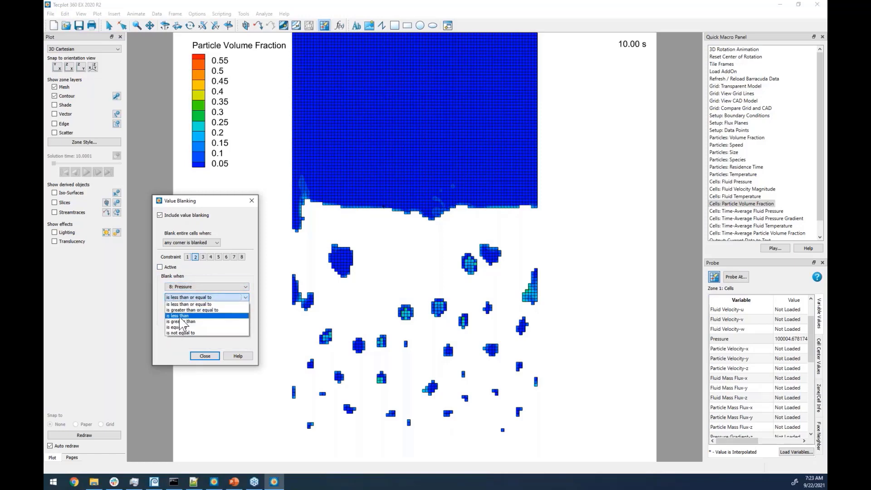
click(181, 315)
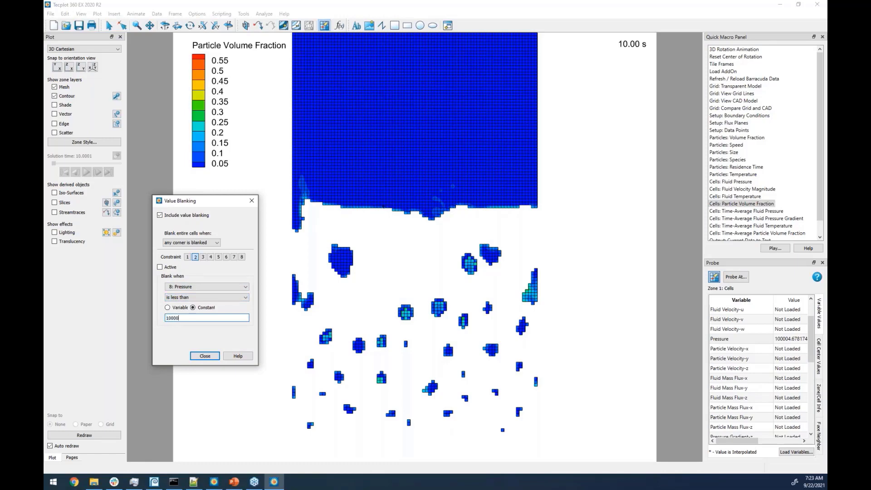
click(160, 267)
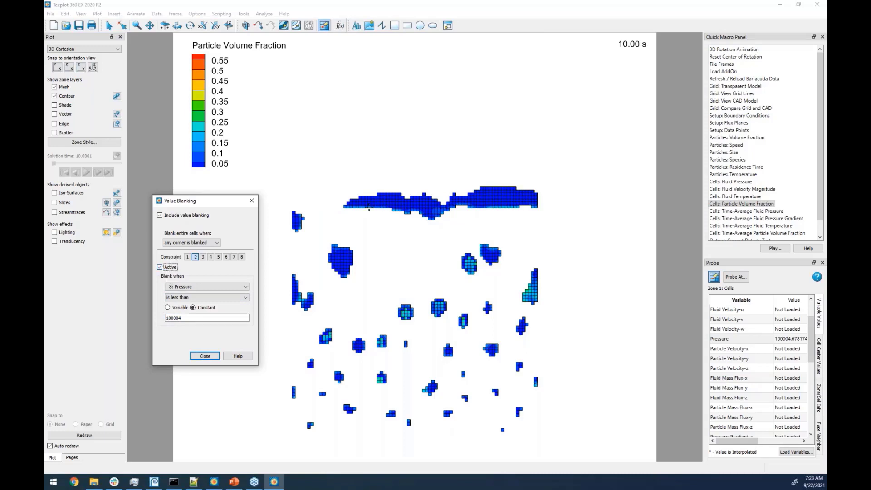
Step: Set the pressure constant of constraint 2 to 100006 and close the Value Blanking settings
click(192, 318)
key(Return)
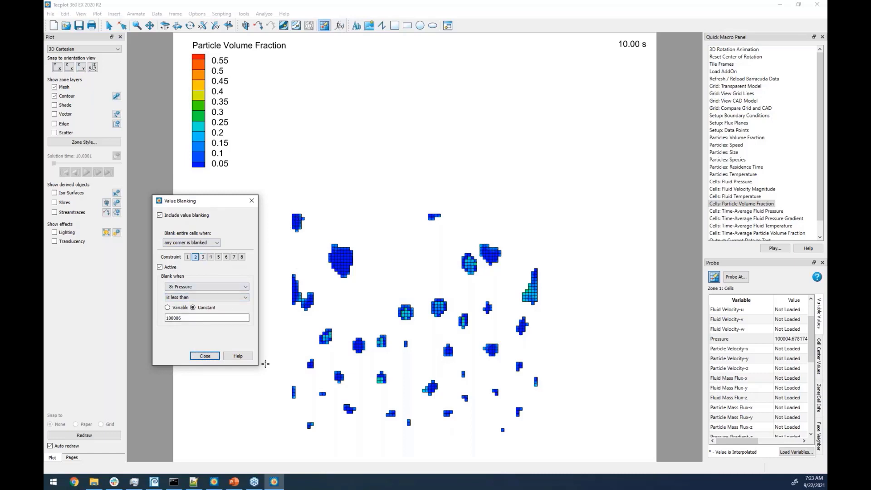
click(206, 357)
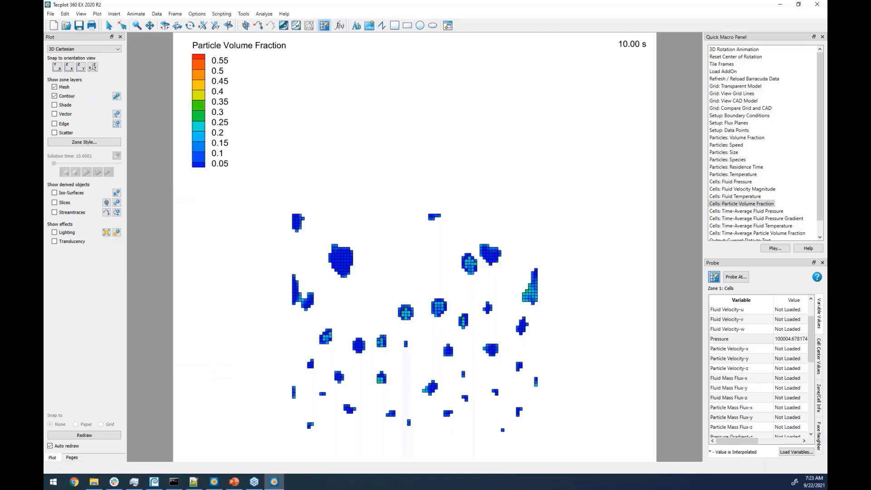
Step: Switch back to the selection tool and extract the blanked Cells zone as a new zone
click(110, 26)
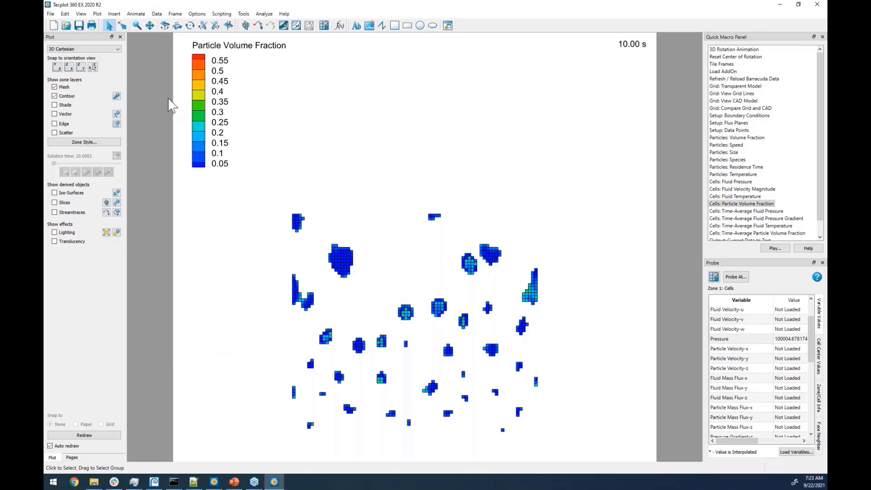
click(157, 14)
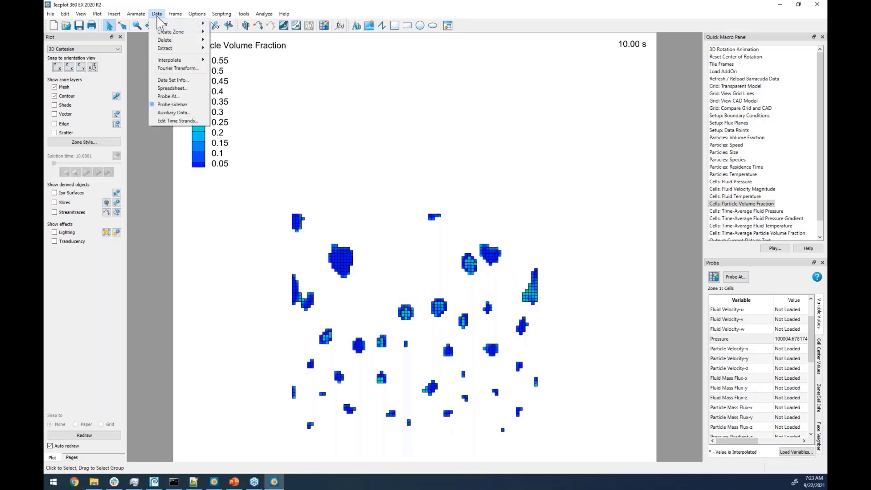
mouse_move(162, 50)
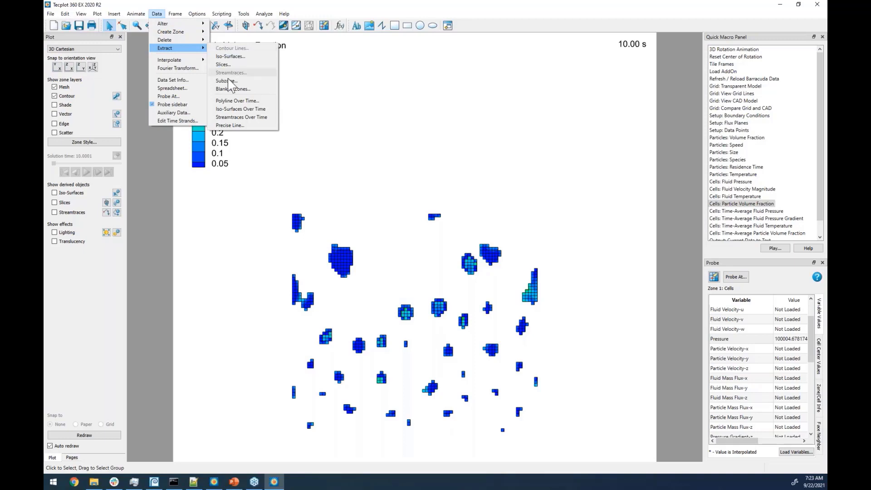
click(230, 89)
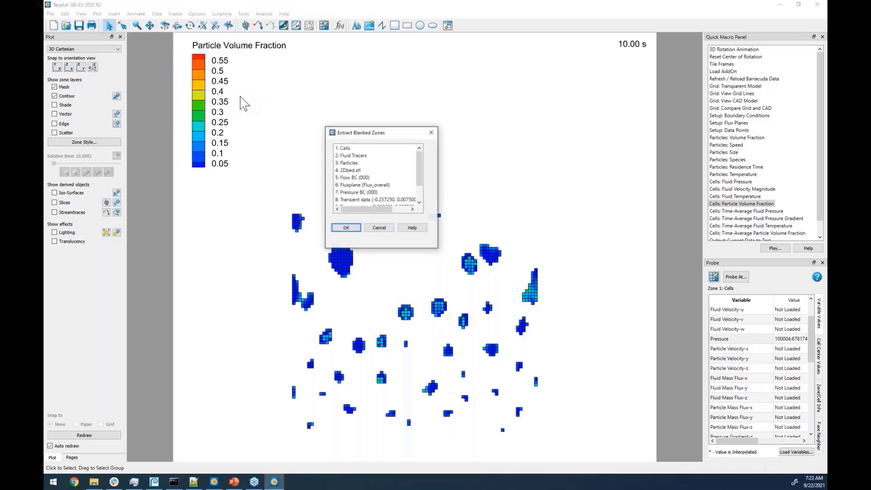
drag(396, 136, 204, 190)
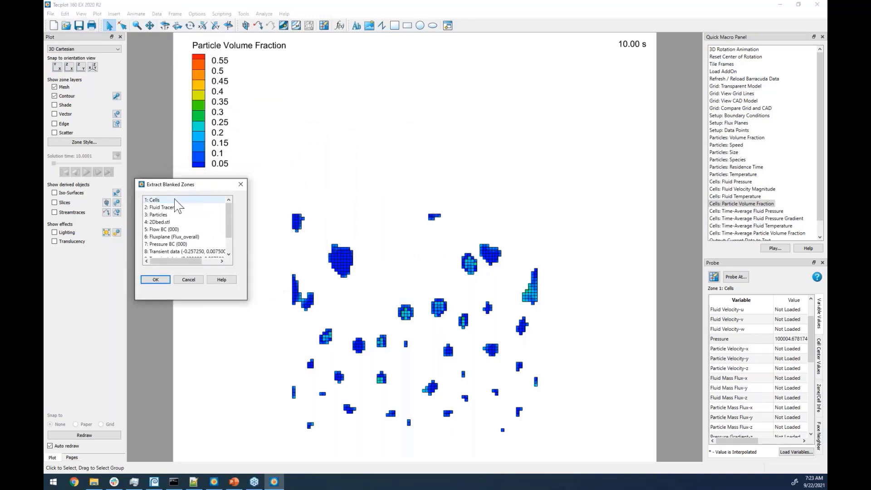
click(169, 200)
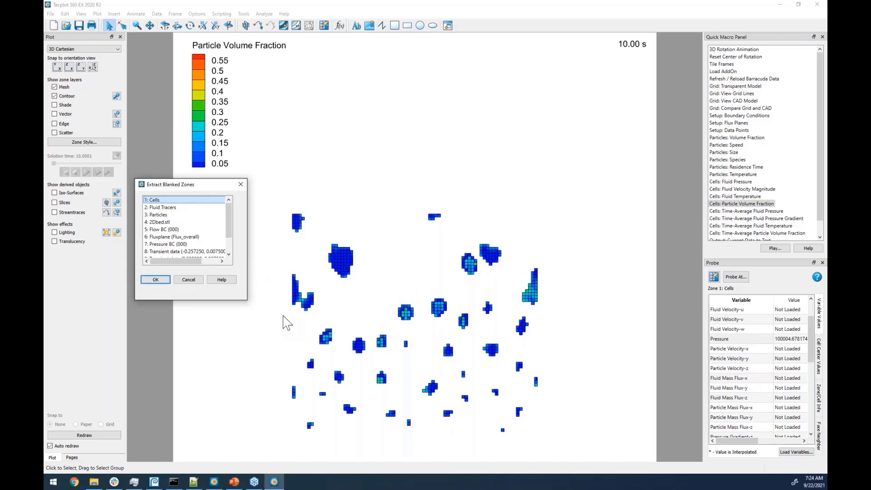
click(155, 279)
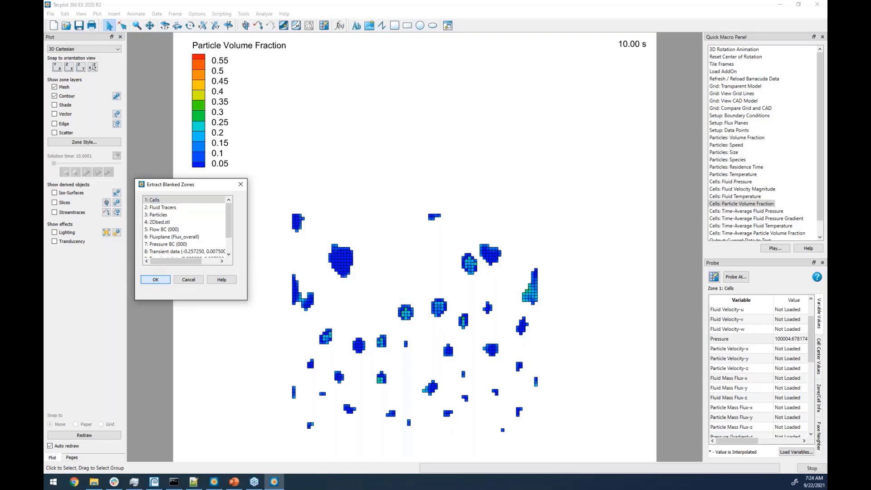
Step: Examine the details of the Extracted Cells zone in an enlarged Data Set Information dialog, and close it
click(157, 14)
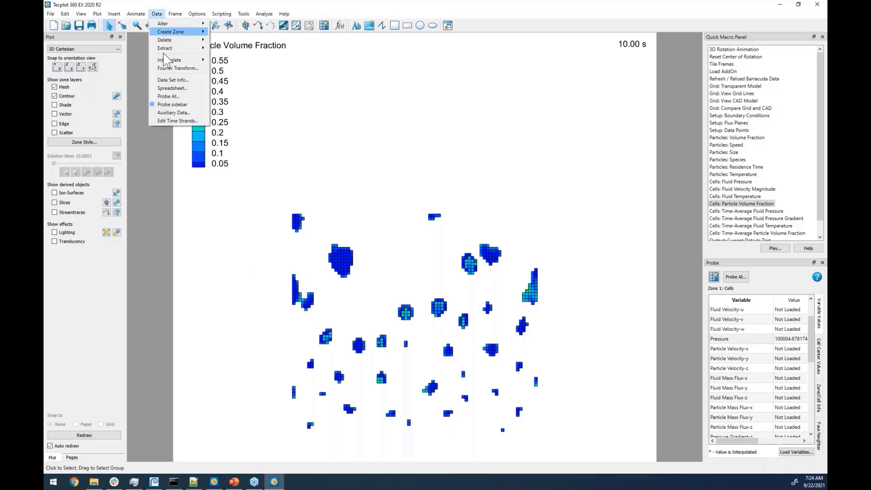
click(171, 80)
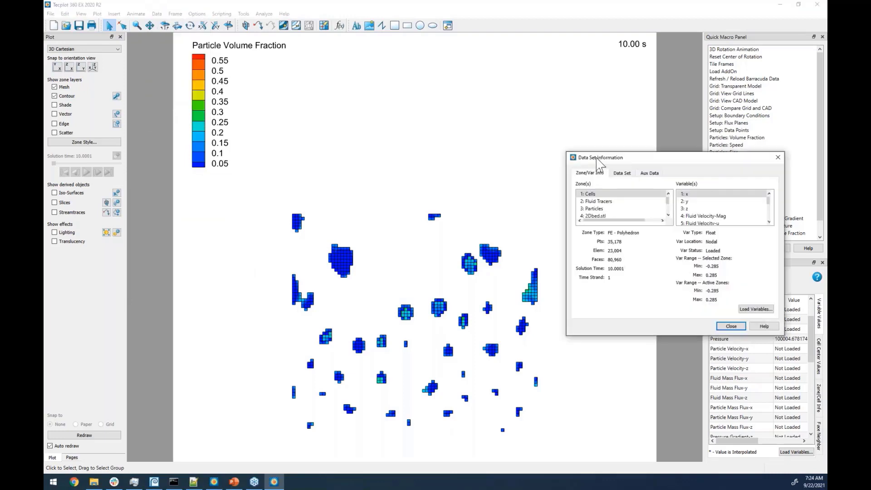
drag(619, 161, 116, 167)
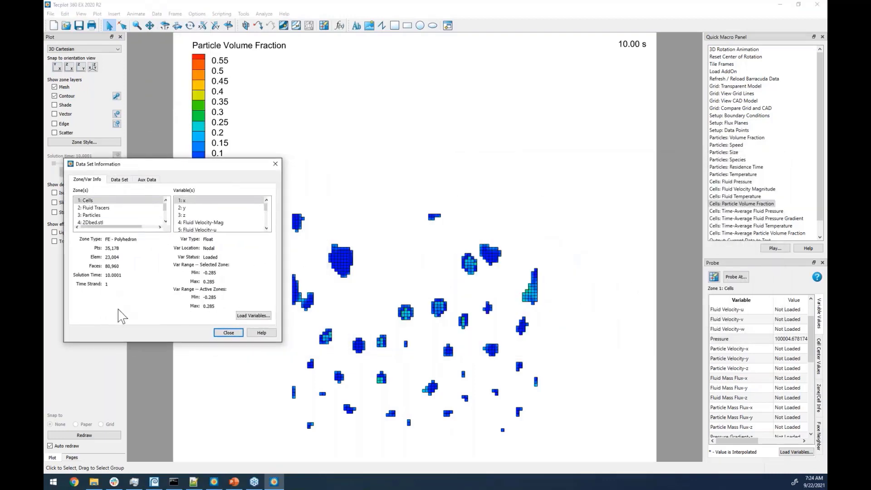
drag(124, 342, 123, 463)
click(98, 282)
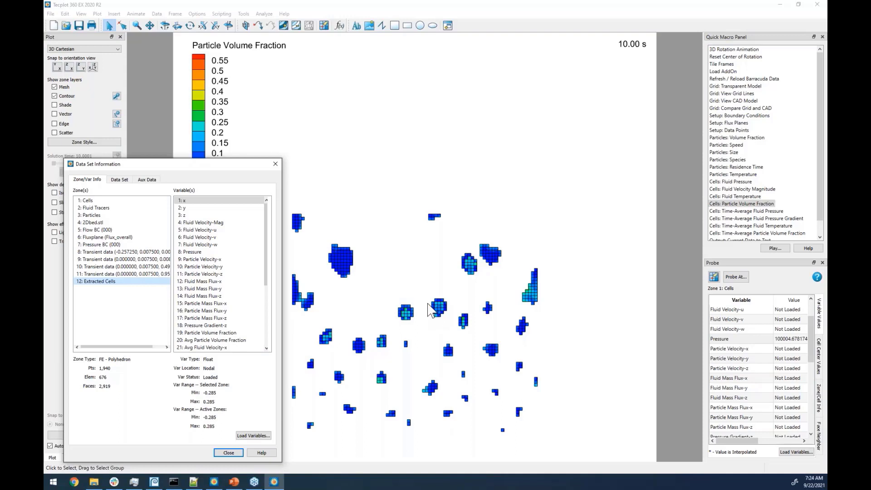
click(226, 453)
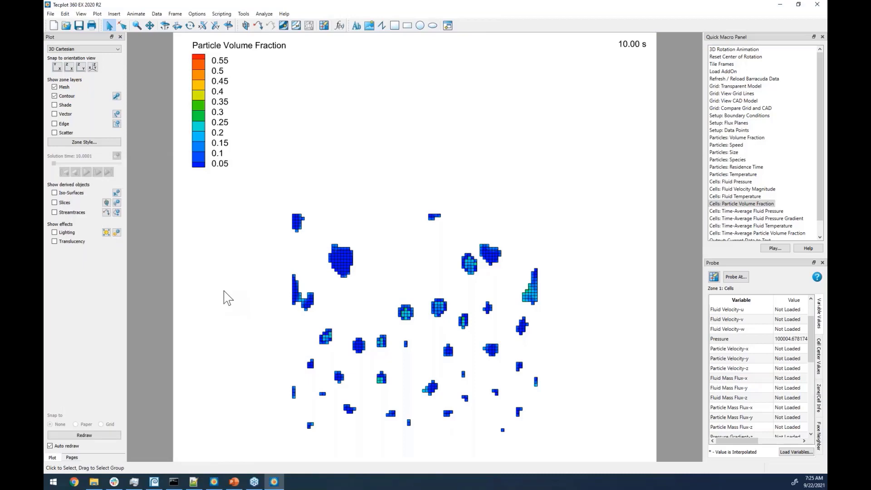
Step: Choose the macro file extract_connected_regions.mcr from the bubble analysis webinar folder for playback, leaving the file dialog open
click(220, 14)
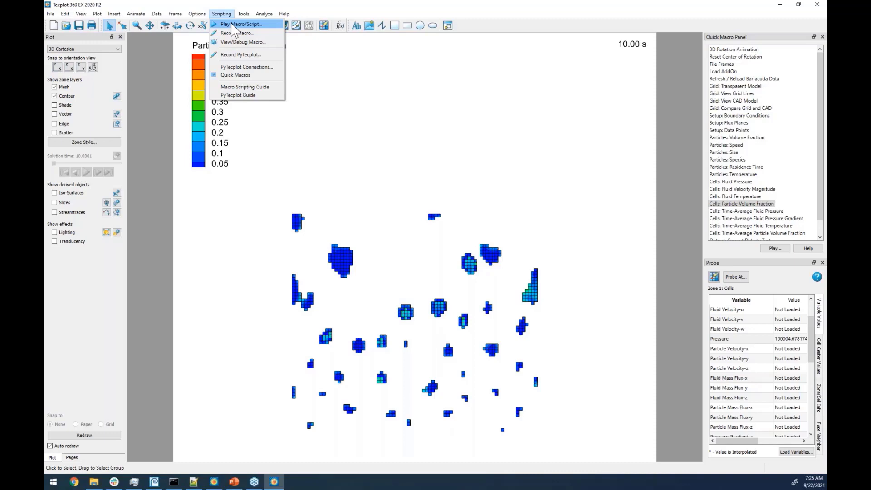
click(232, 25)
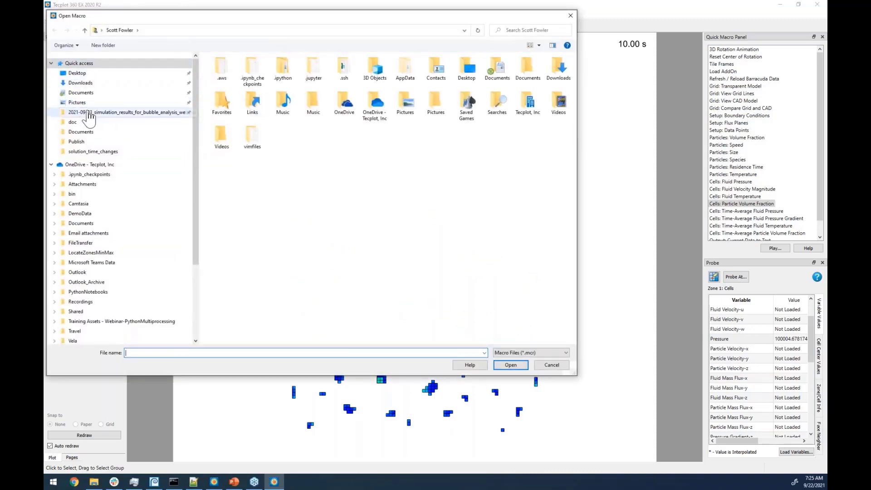
click(90, 114)
click(227, 78)
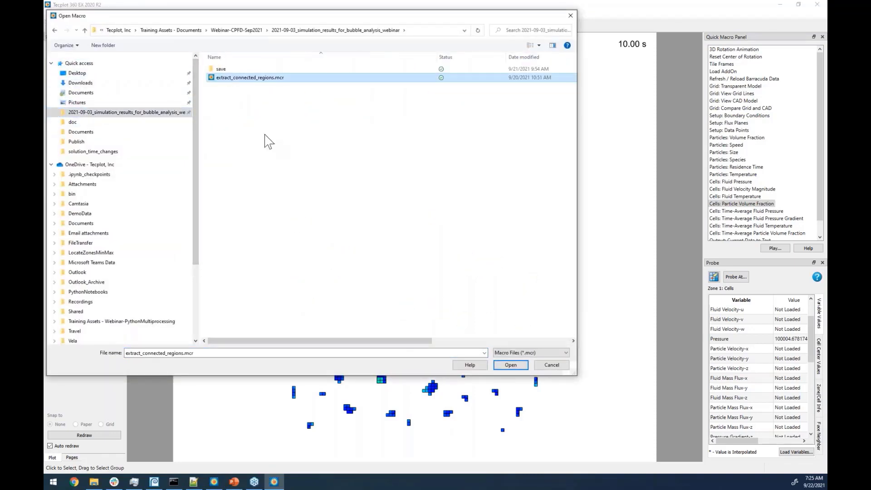
drag(393, 17, 401, 66)
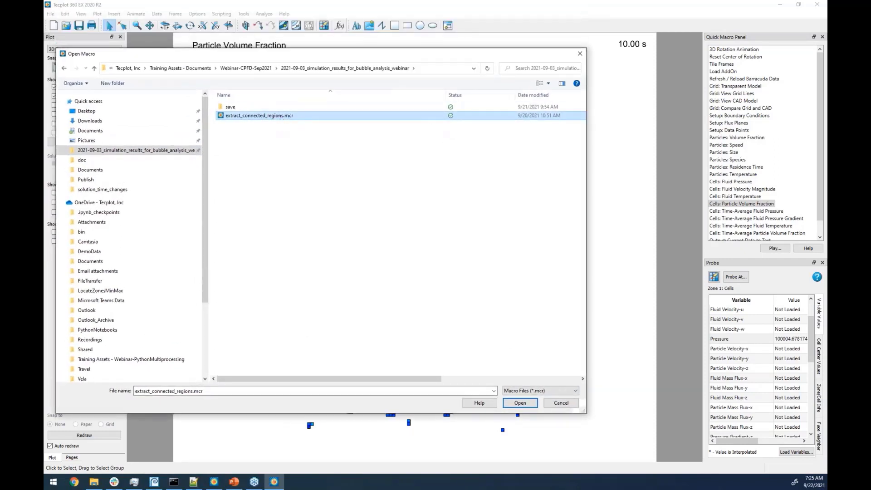
Step: Review the macro's code in Notepad++, return to Tecplot 360, and run it to split zone 12 into connected regions
drag(45, 28, 441, 15)
click(253, 42)
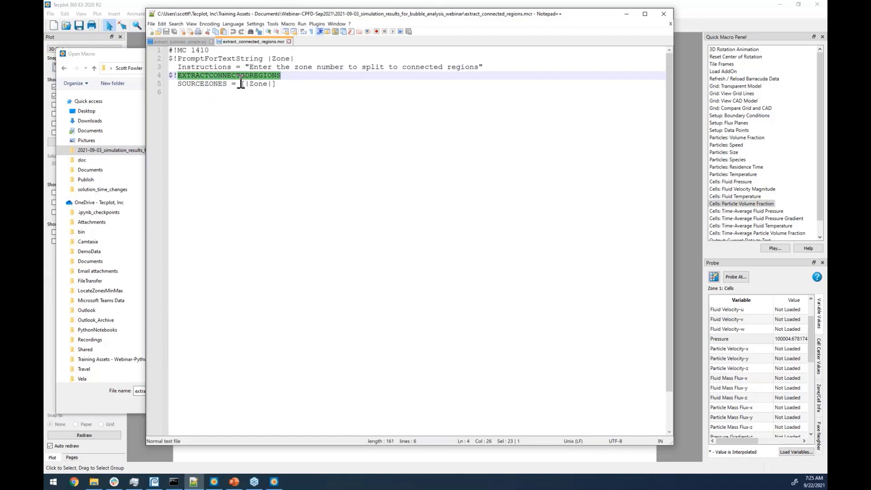
click(627, 16)
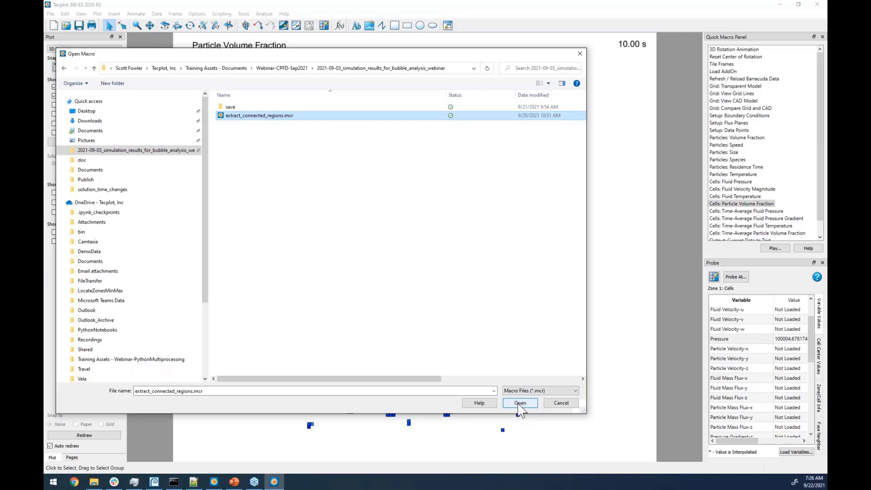
click(520, 404)
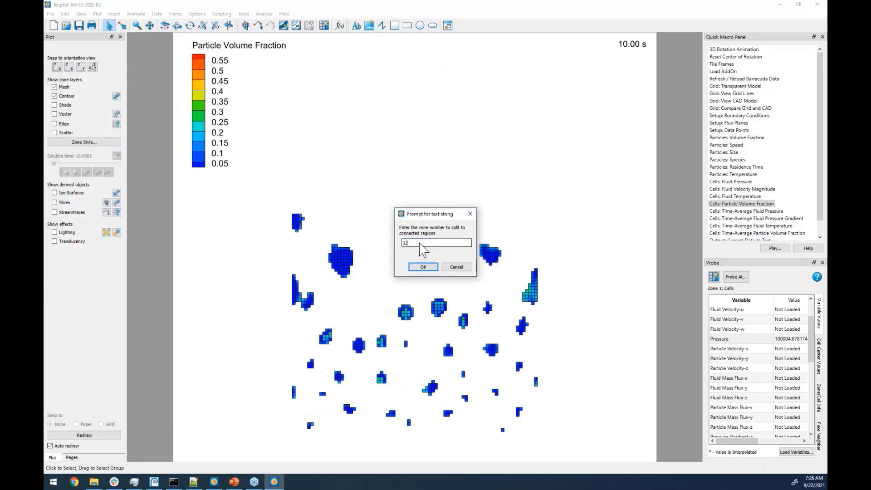
click(424, 267)
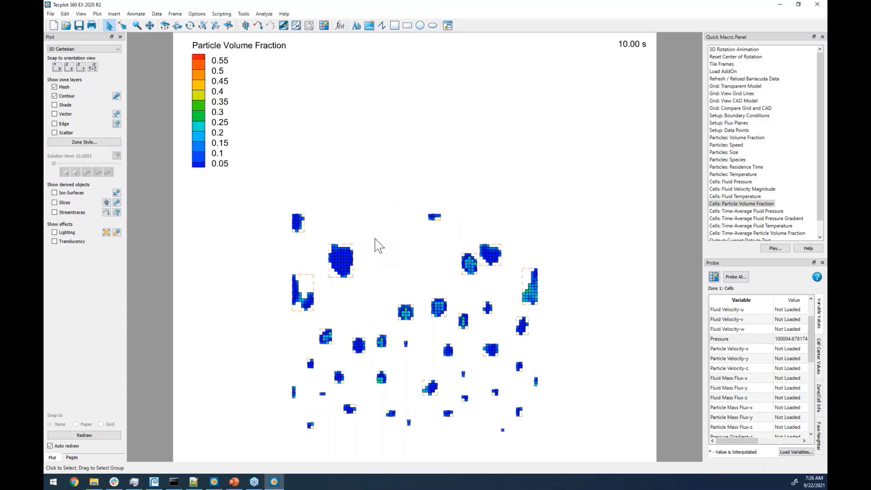
Step: Examine the Extracted Cells region 1 and region 2 zones in the Data Set Information, and close it
click(159, 16)
click(173, 80)
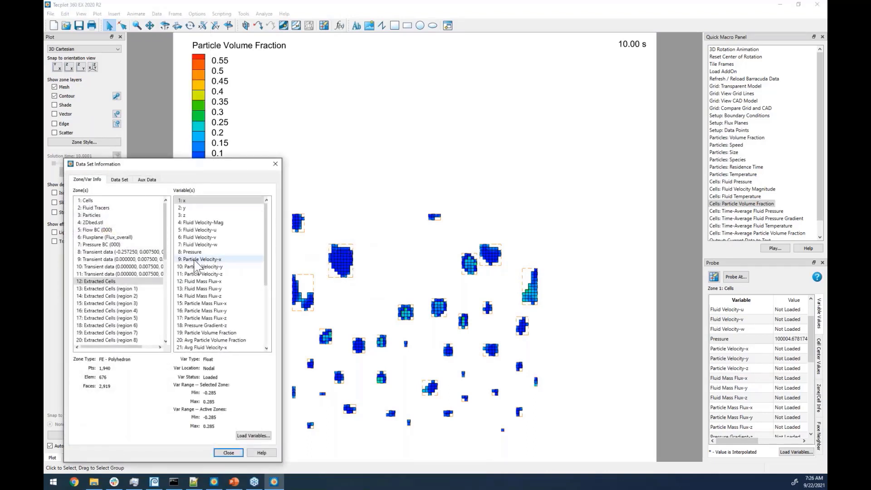
click(141, 289)
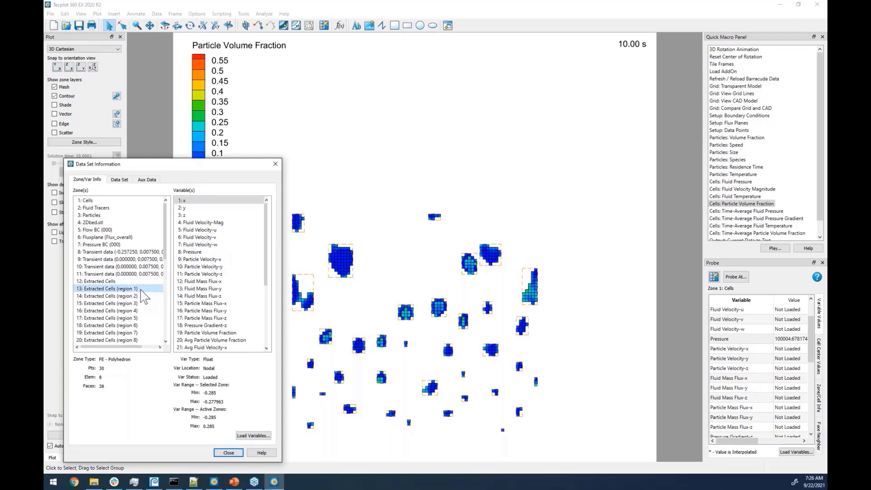
click(141, 296)
click(228, 453)
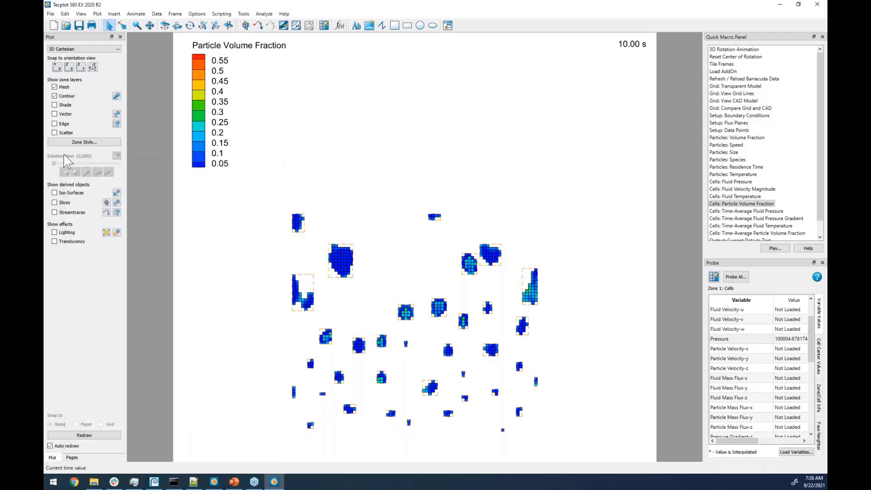
Step: Show only the Extracted Cells (region 1) zone using an enlarged Zone Style dialog moved clear of the plot
click(83, 142)
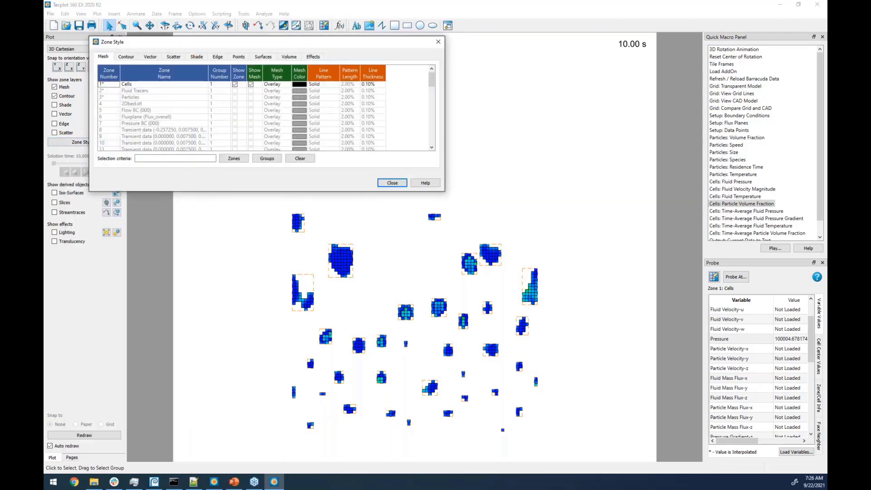
drag(185, 191, 176, 360)
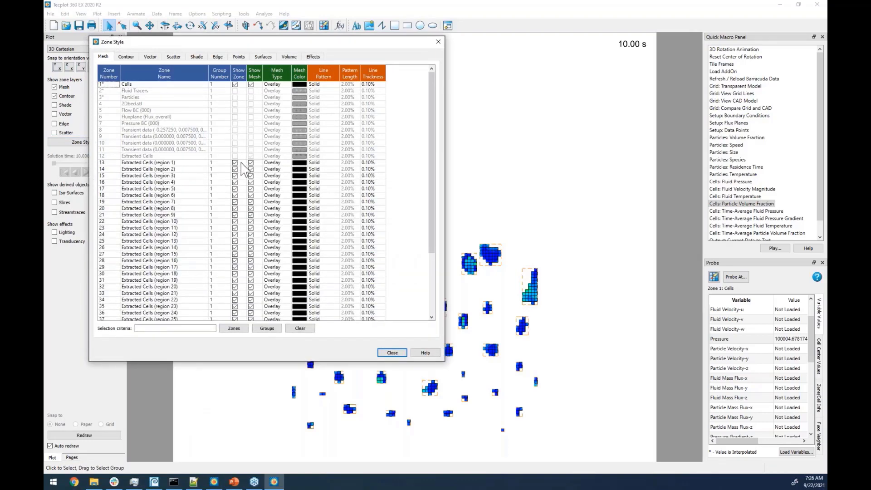
right_click(239, 163)
click(266, 186)
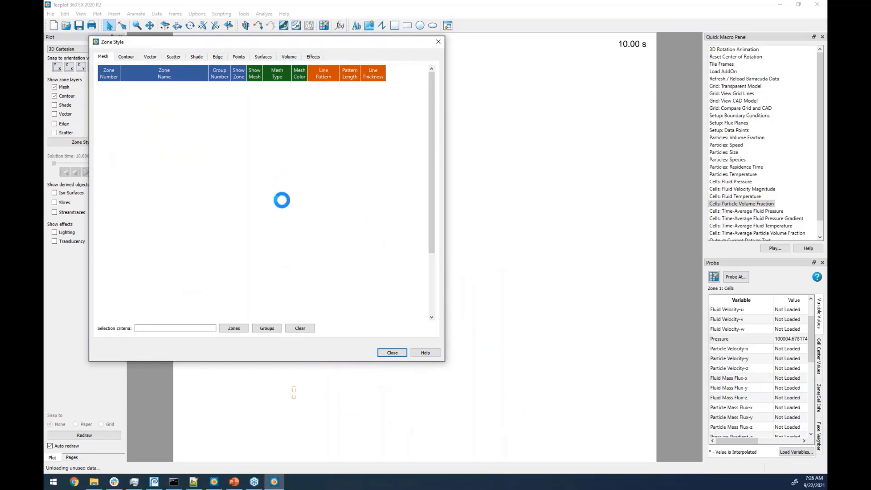
drag(414, 44, 745, 63)
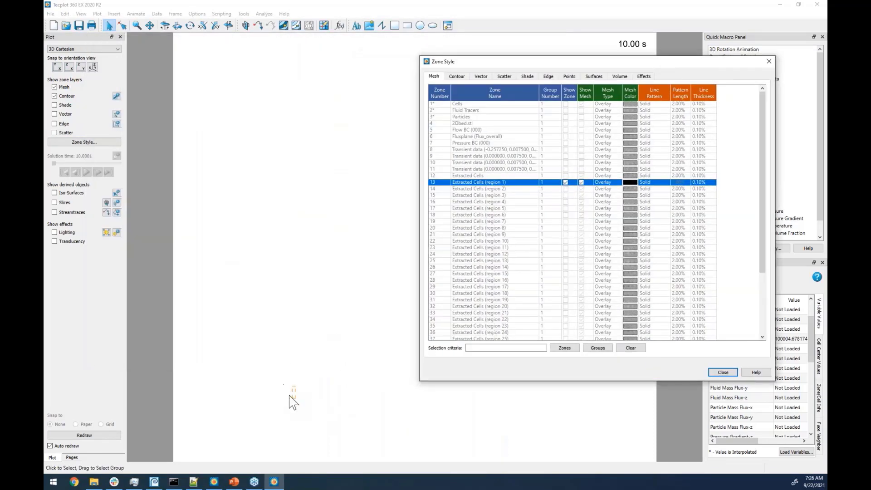
Step: Set the surfaces to plot of Extracted Cells (region 1) to Boundary cell faces and close the zone styling
click(593, 76)
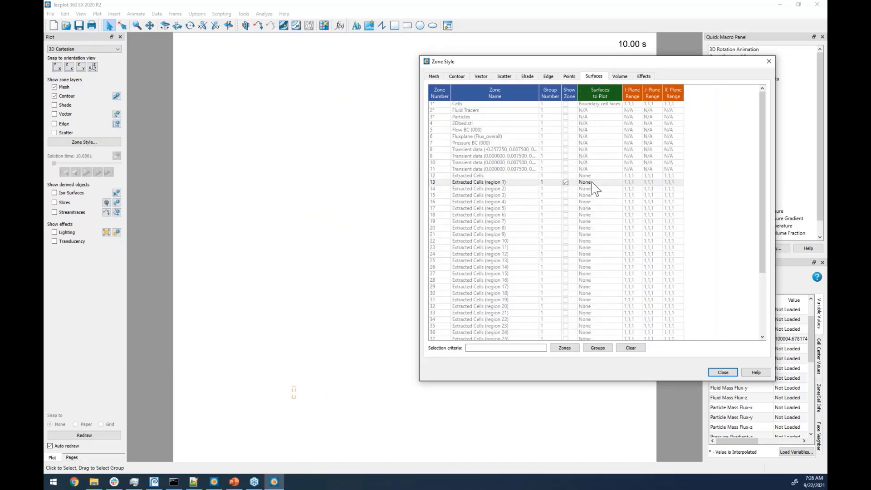
click(592, 181)
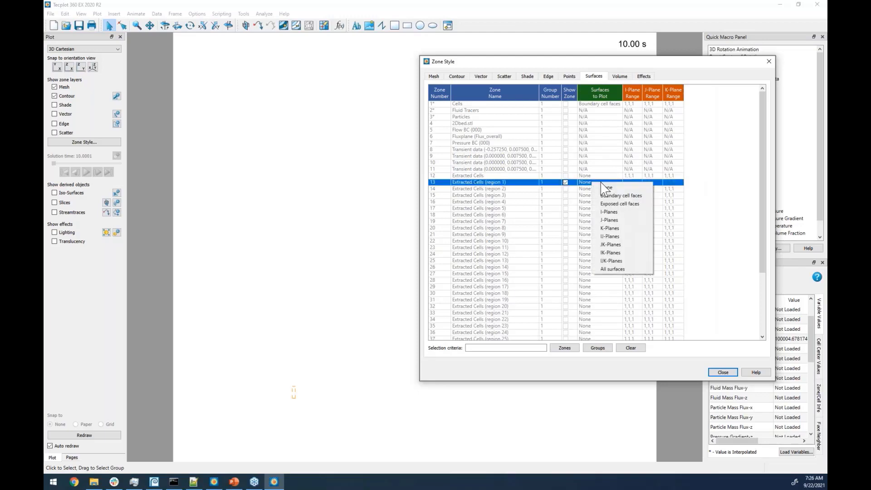
click(609, 196)
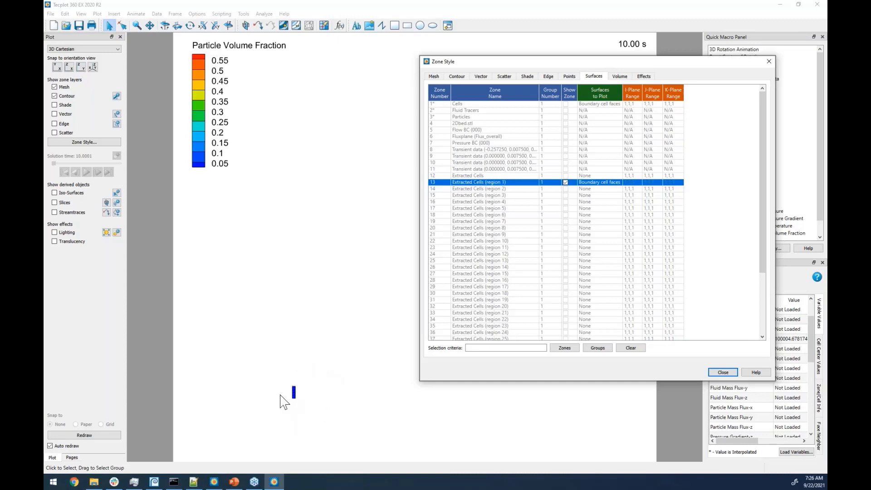
click(723, 373)
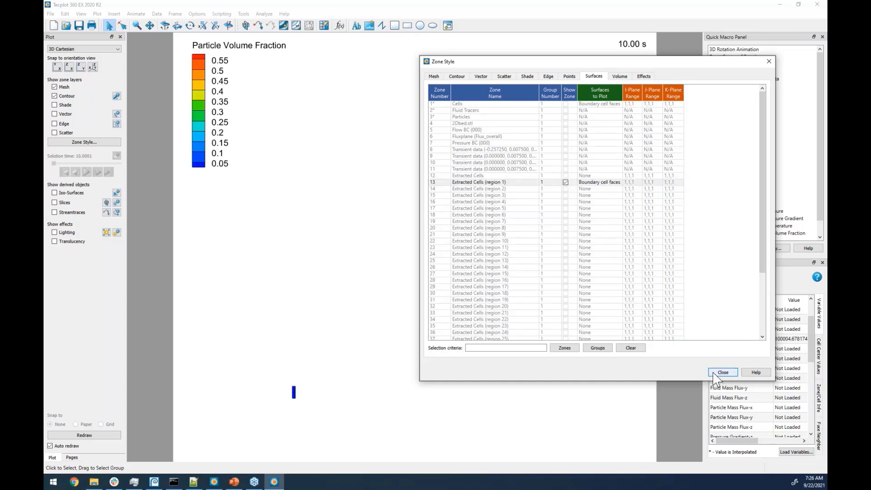
Step: Reopen the Zone Style settings and show all the Extracted Cells region zones, from region 1 through region 36
click(105, 142)
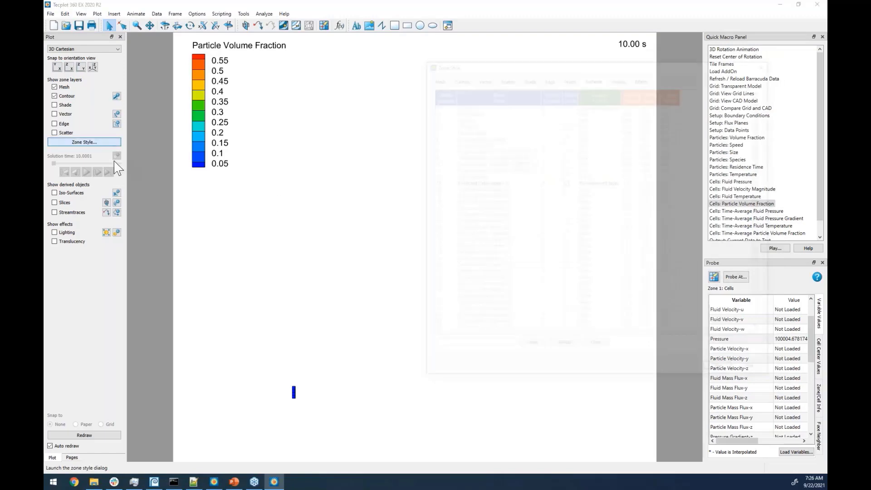
click(467, 188)
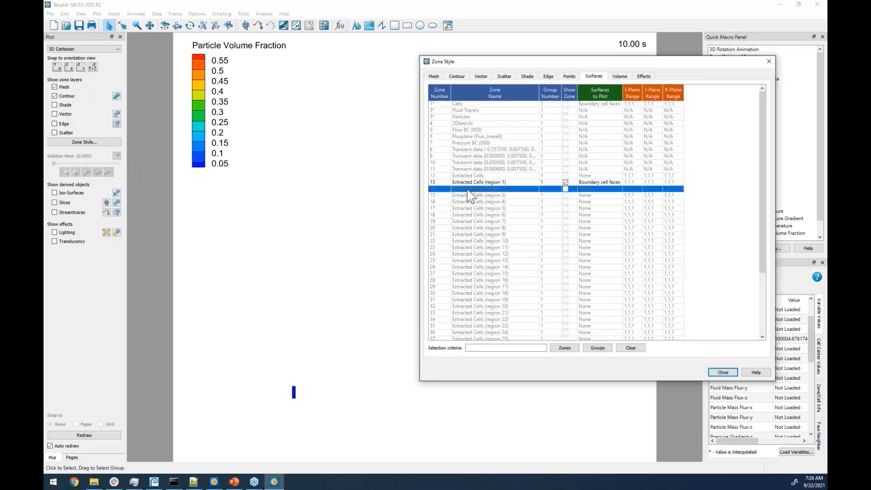
click(507, 181)
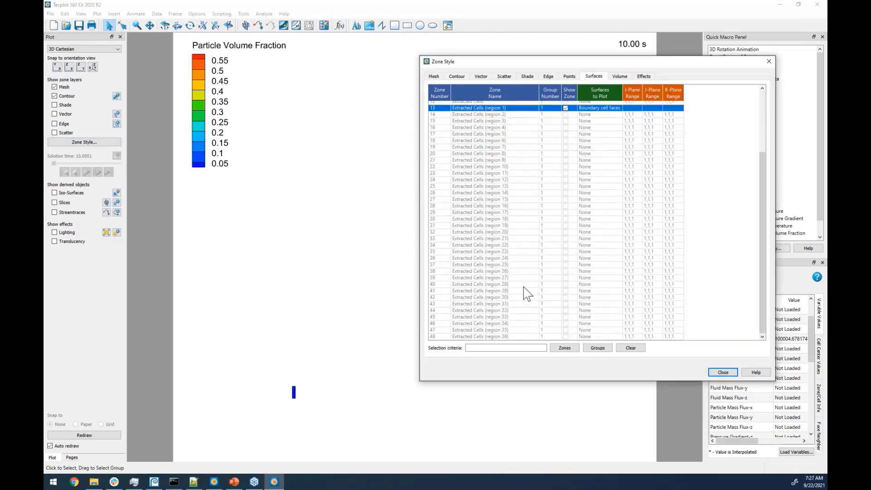
scroll(526, 291, down, 4)
shift+click(517, 336)
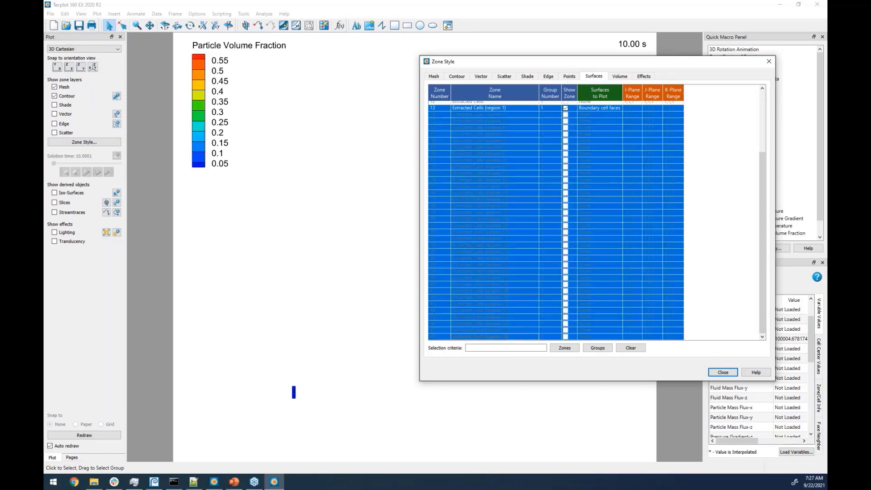
click(565, 336)
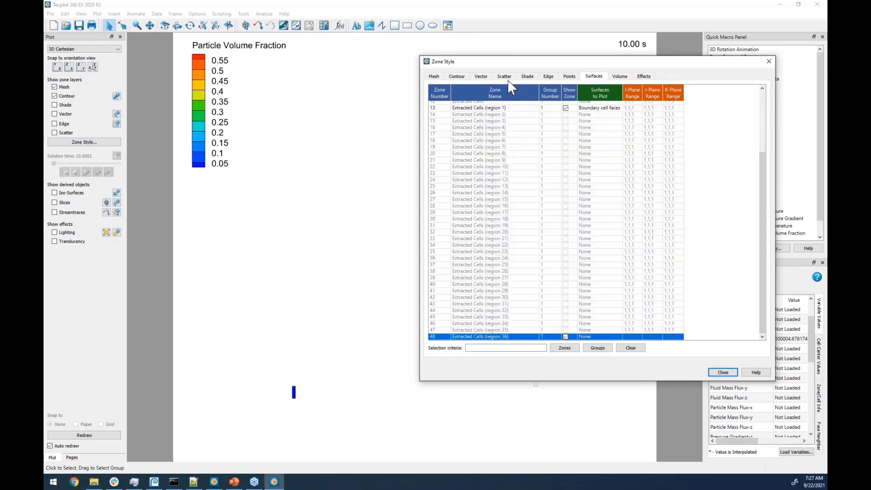
shift+click(512, 109)
click(565, 115)
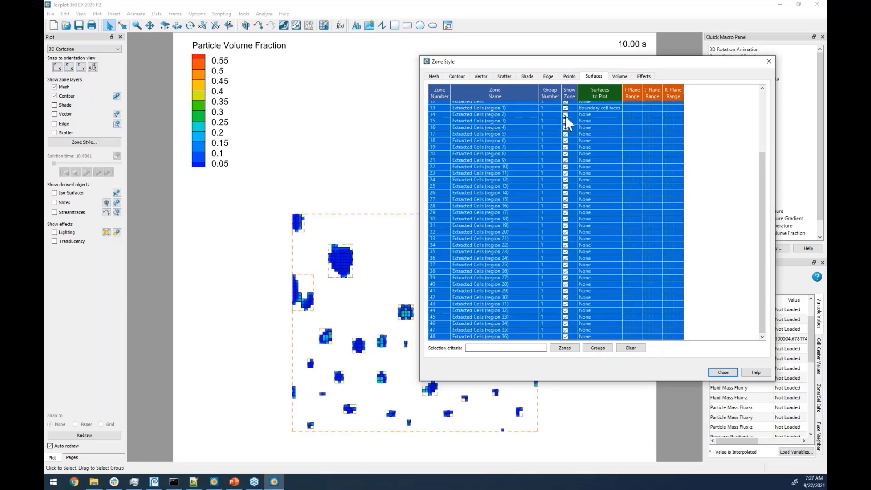
Step: Set the surfaces to plot of all selected region zones to Boundary cell faces and close the Zone Style dialog
click(592, 114)
click(612, 129)
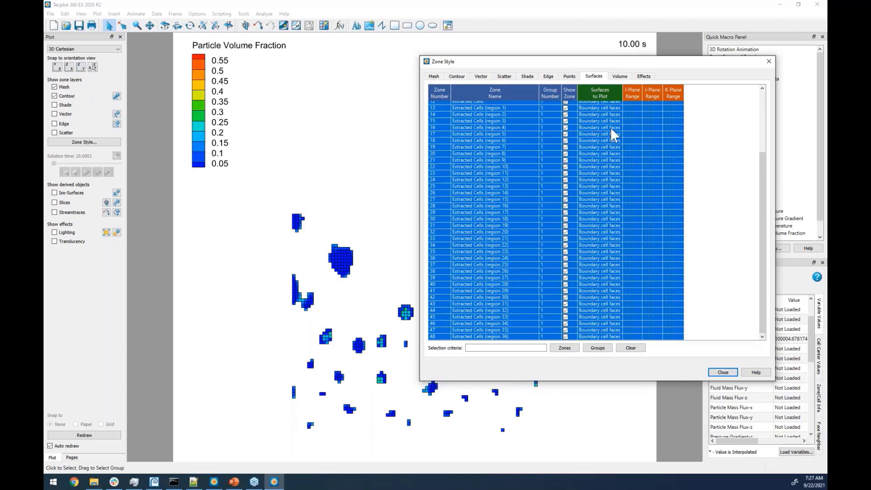
click(724, 372)
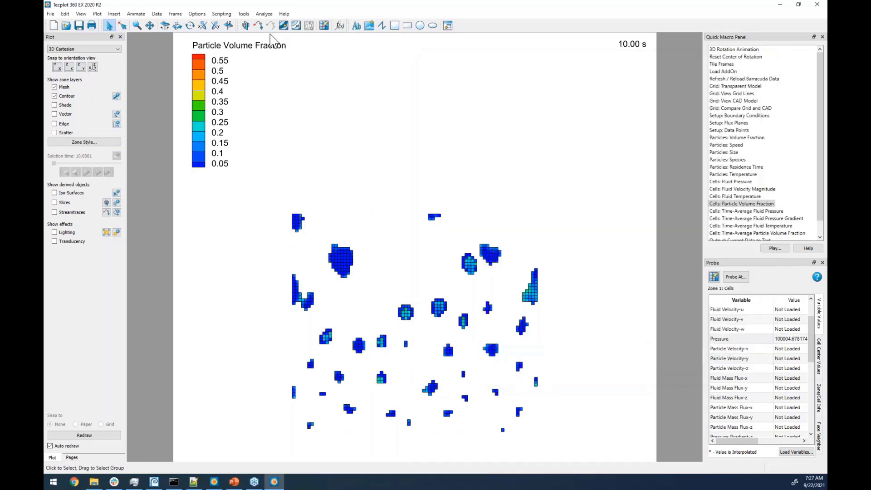
Step: Run a Length/Area/Volume integration by zones over Cells for zones 13-48, and highlight zone 13's volume in the results
click(271, 15)
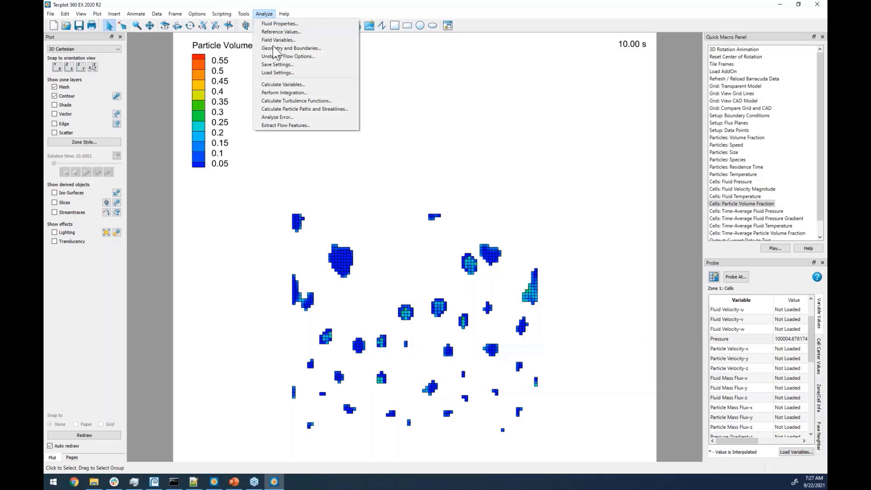
click(277, 93)
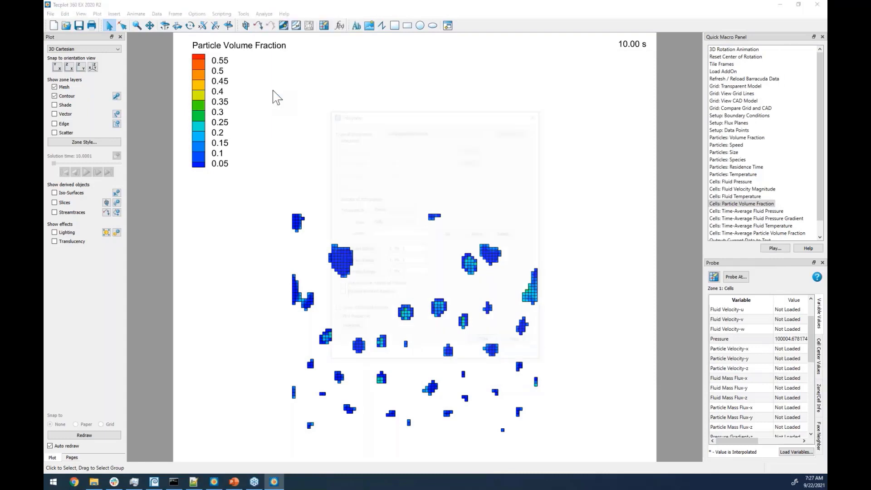
drag(439, 114, 643, 65)
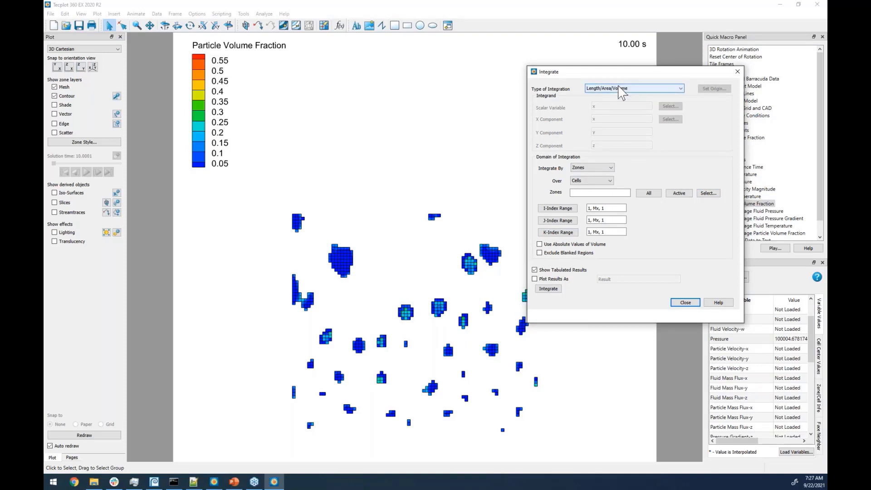
click(709, 194)
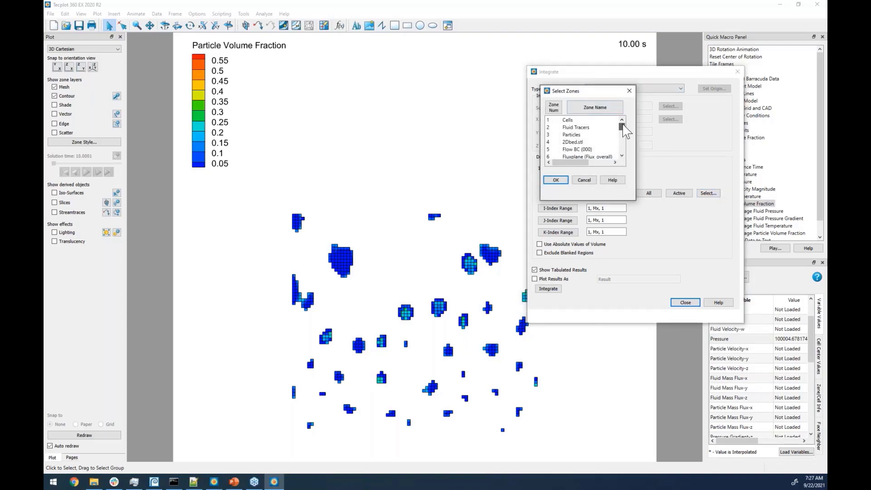
drag(622, 127, 611, 150)
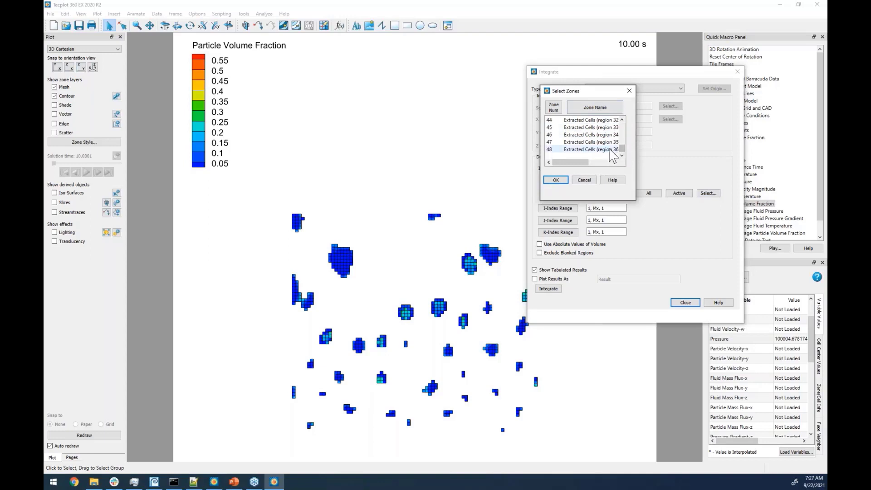
shift+click(611, 150)
click(556, 180)
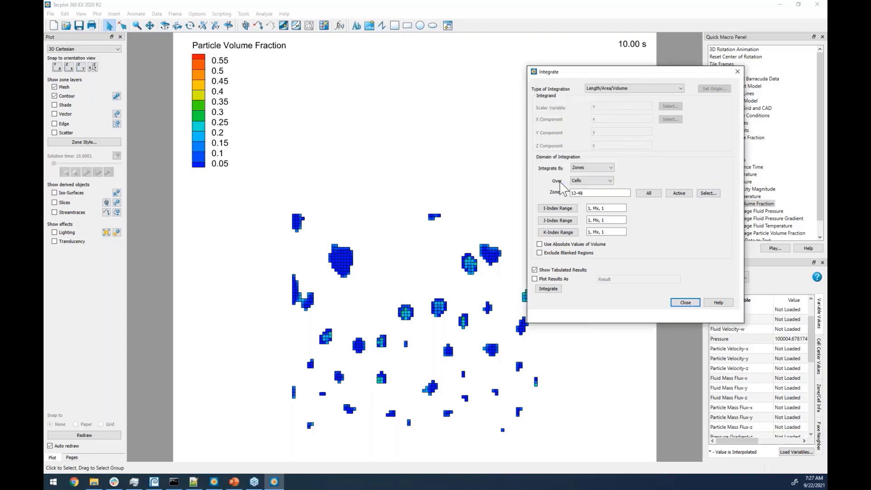
click(549, 289)
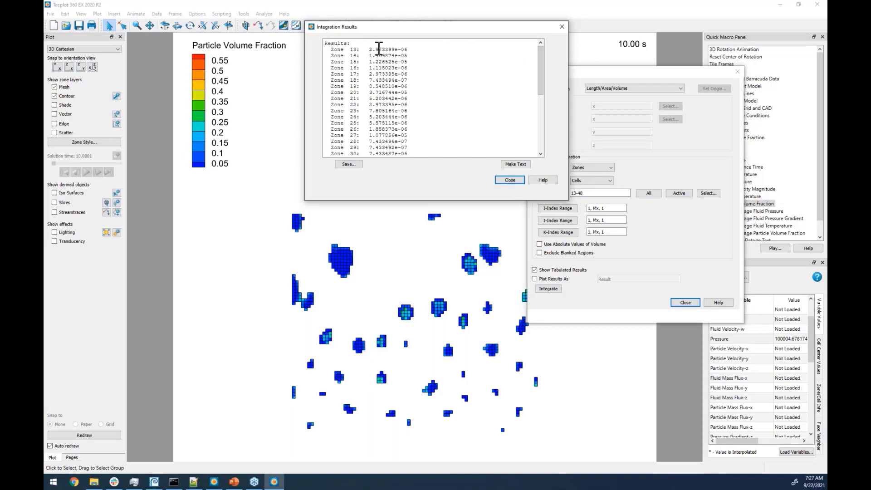
drag(369, 49, 408, 49)
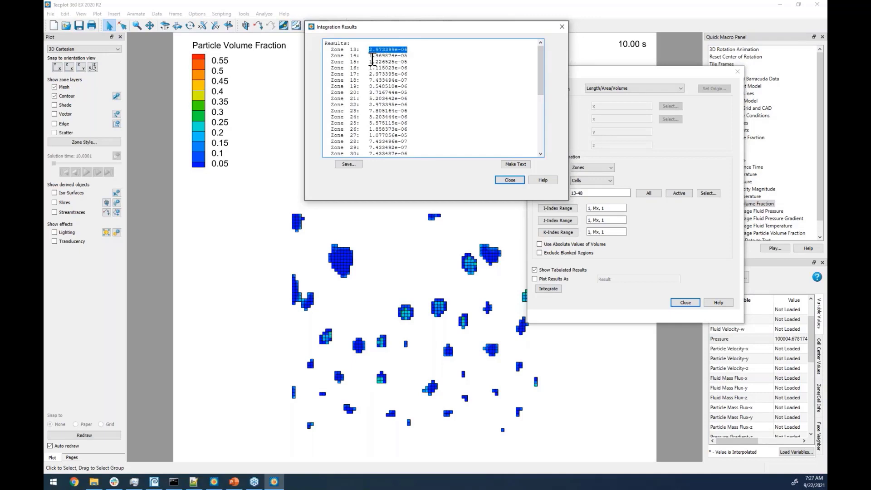
Step: Close the integration results and the Integrate dialog, and bring up extract_bubbles_simple.py in Notepad++
click(504, 181)
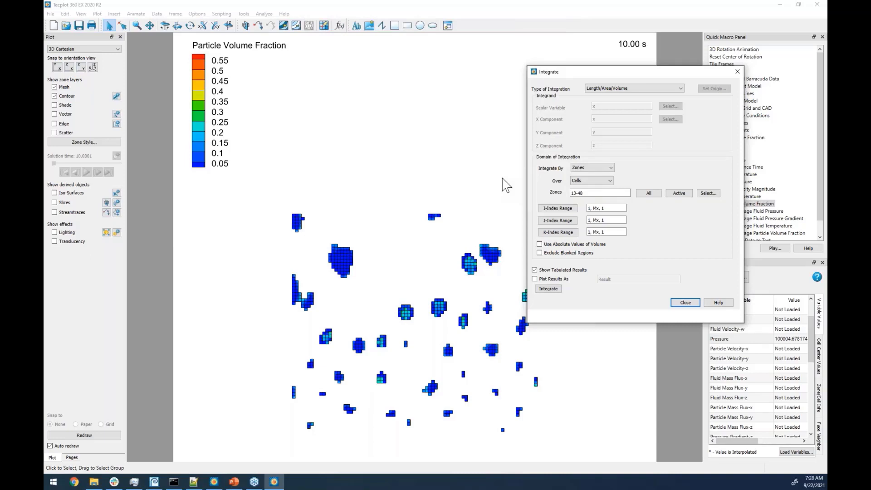
click(686, 302)
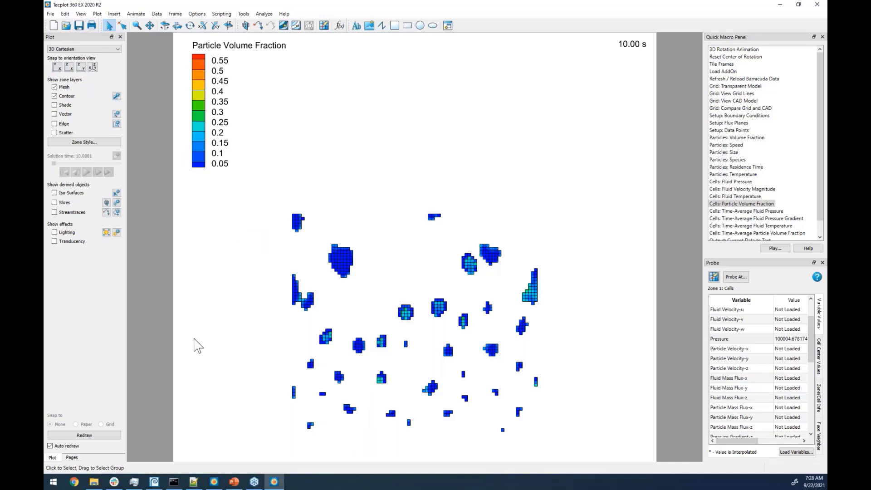
click(194, 482)
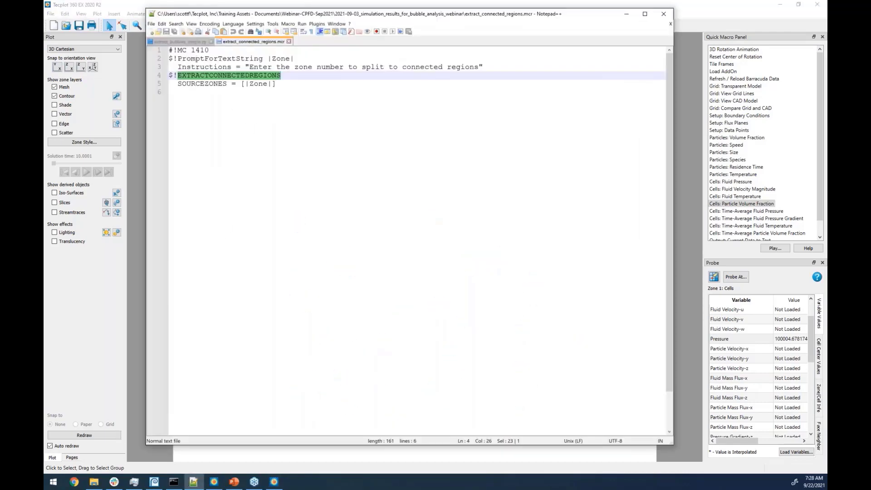
click(181, 42)
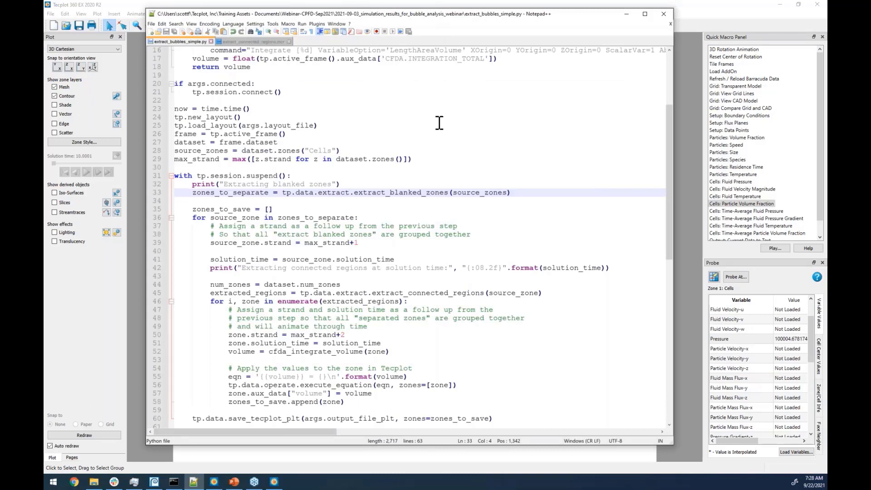
Step: Review extract_bubbles_simple.py, highlighting the connected-regions extraction and volume integration calls, and minimize the editor
scroll(448, 201, down, 2)
scroll(449, 201, up, 1)
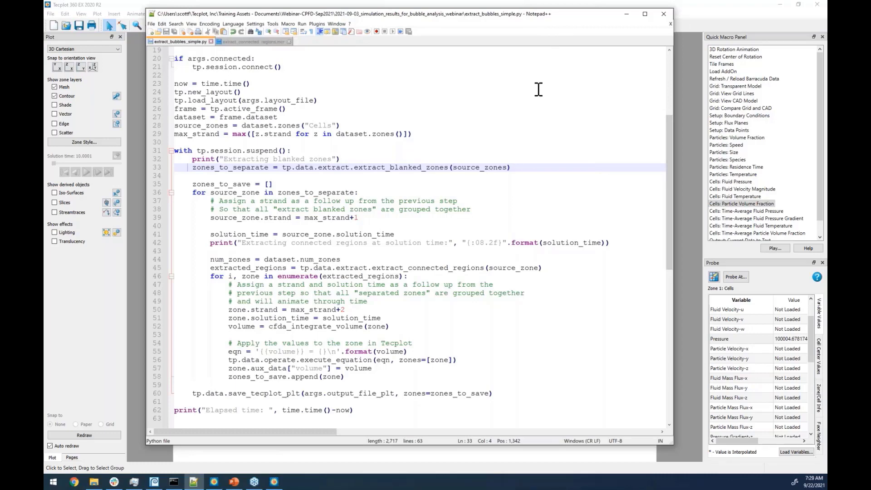
drag(562, 17, 0, 32)
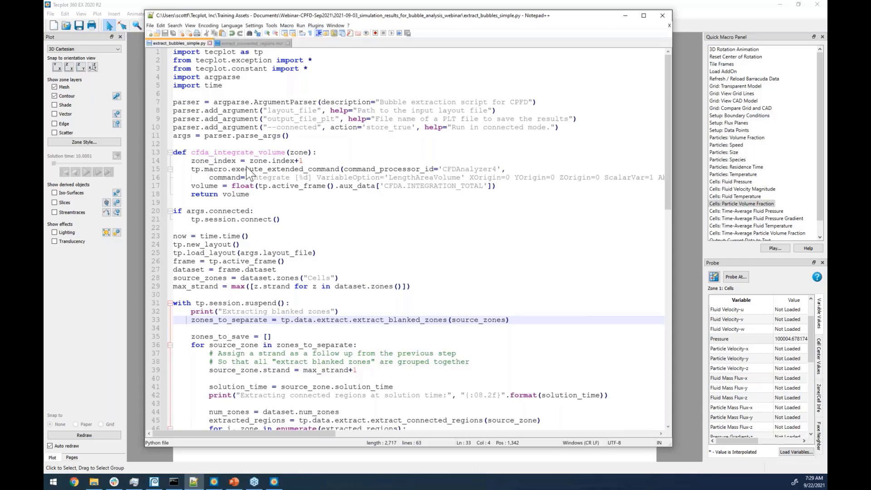
scroll(272, 185, down, 4)
scroll(271, 186, down, 1)
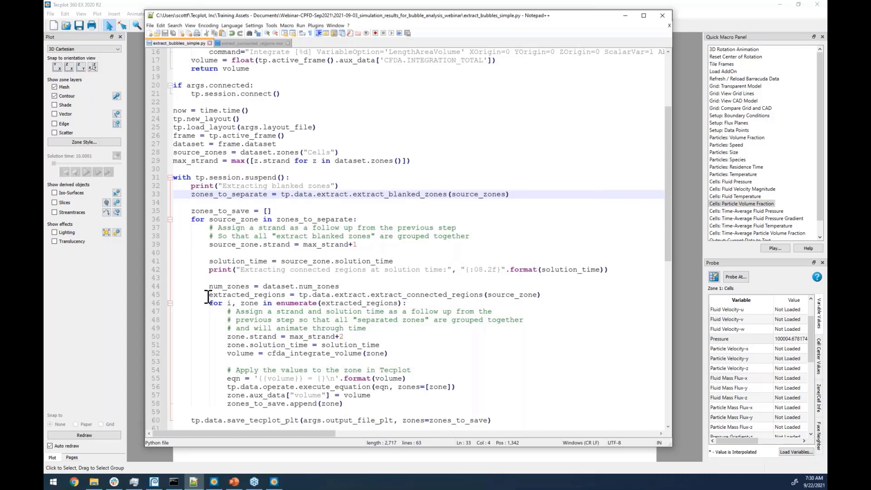
drag(209, 296, 455, 293)
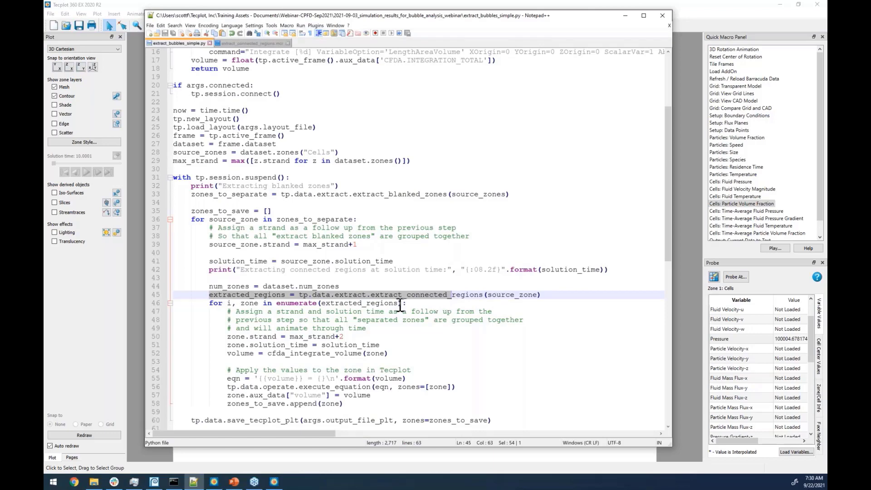
scroll(273, 293, down, 2)
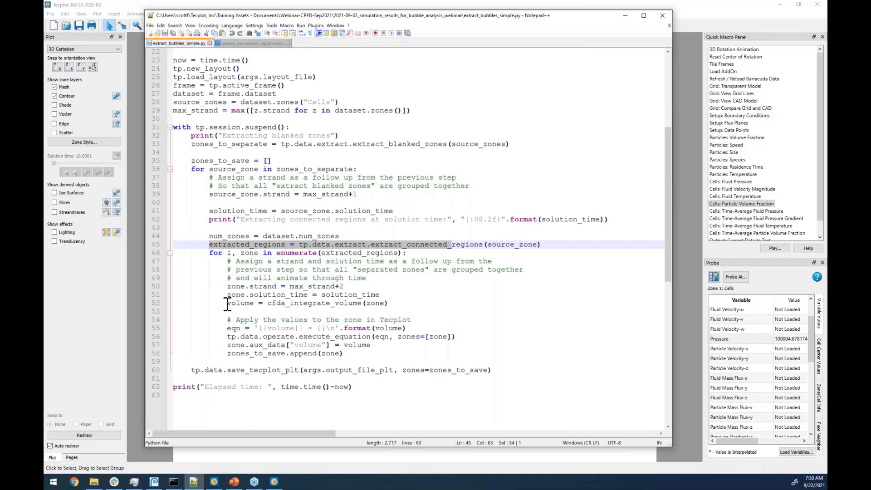
drag(227, 303, 388, 303)
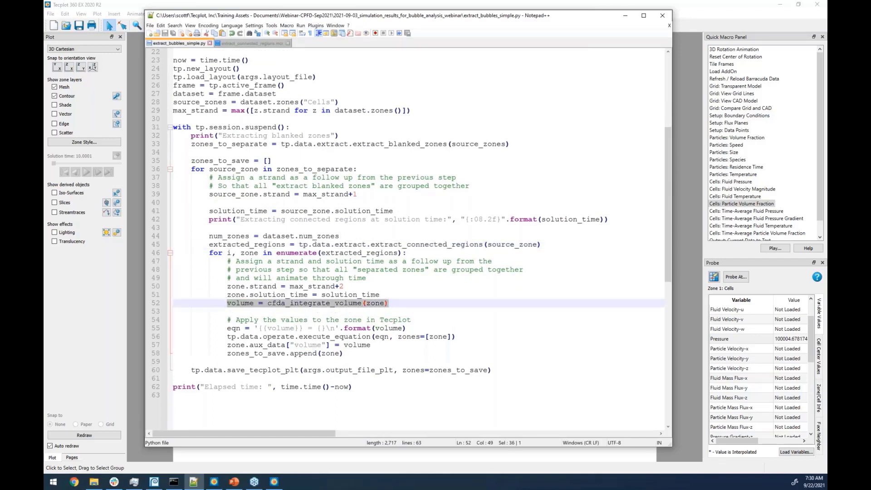
click(237, 304)
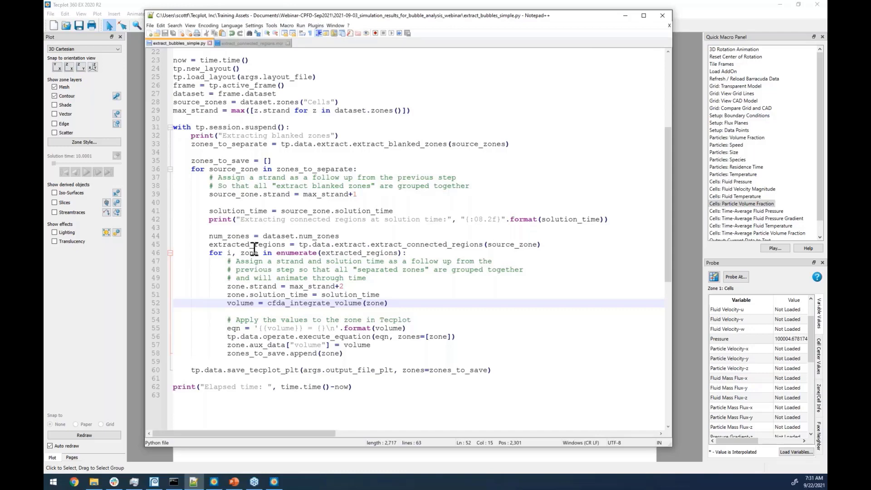
click(626, 16)
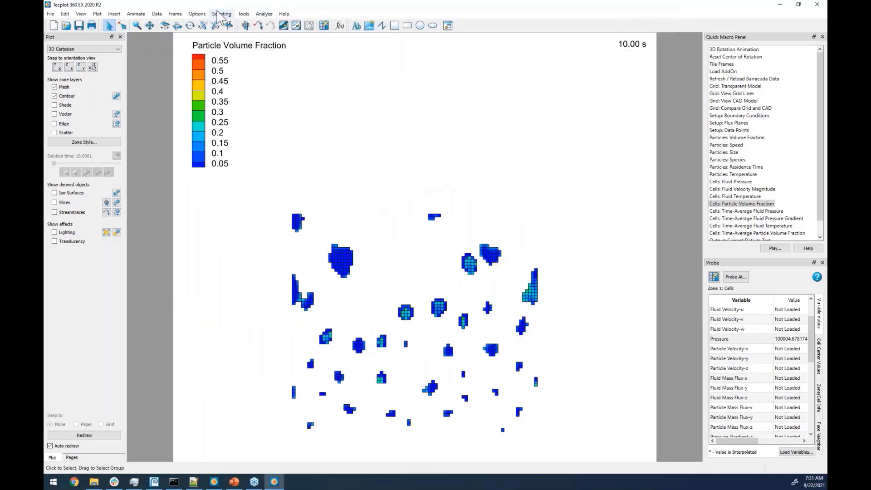
Step: Enable accepting PyTecplot connections and close the connection settings
click(220, 13)
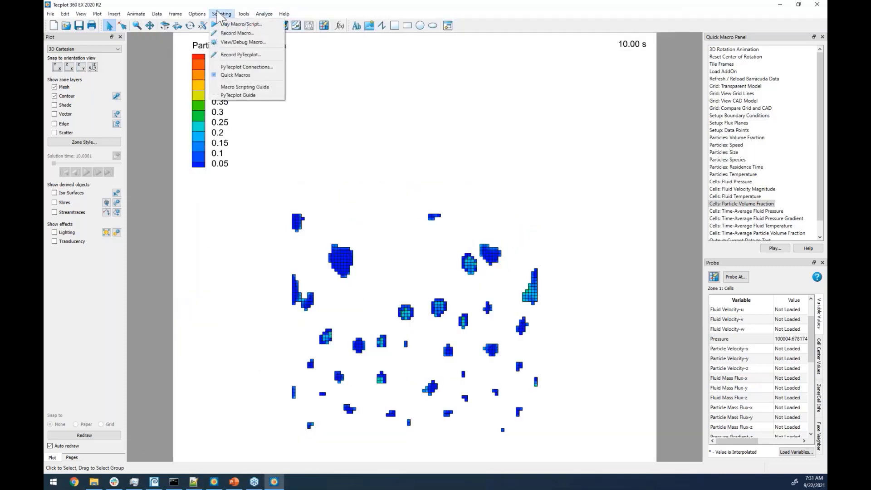
click(239, 68)
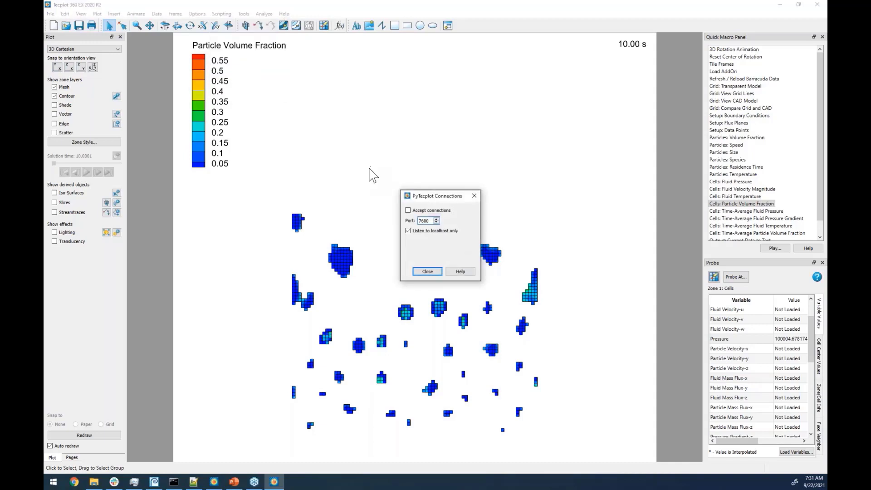
click(409, 210)
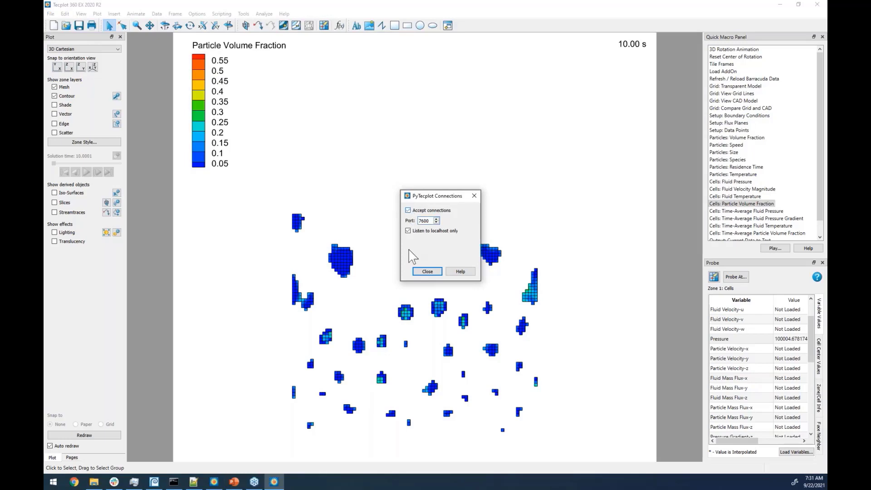
click(427, 272)
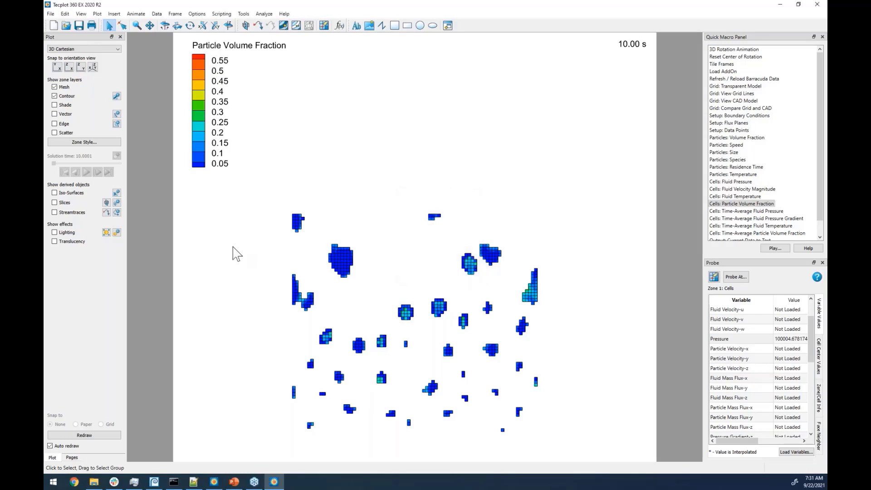
Step: In the Command Prompt, run python -O extract_bubbles_simple.py bubbles_one_time_step.lay outfile.plt --connect
drag(44, 204, 458, 143)
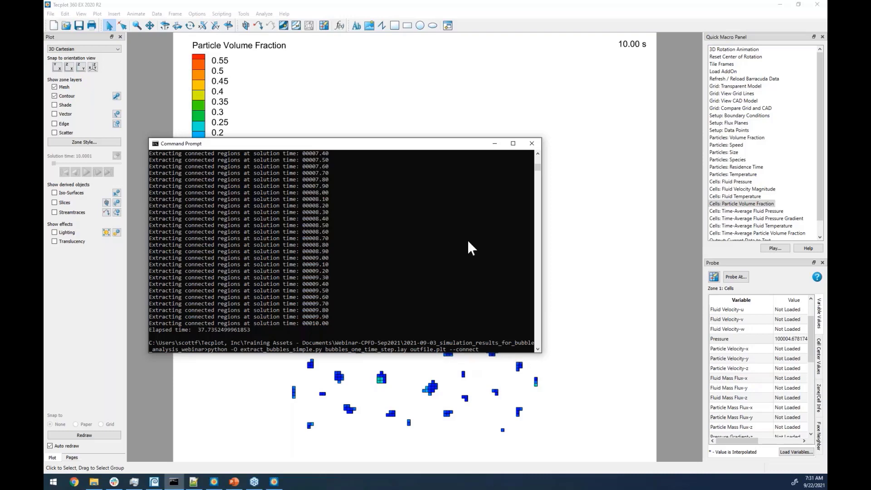
drag(470, 140, 718, 32)
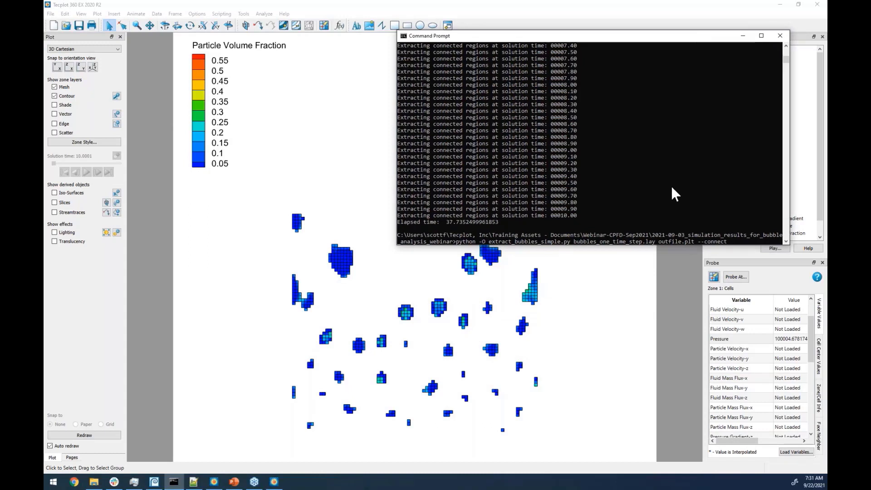
key(Return)
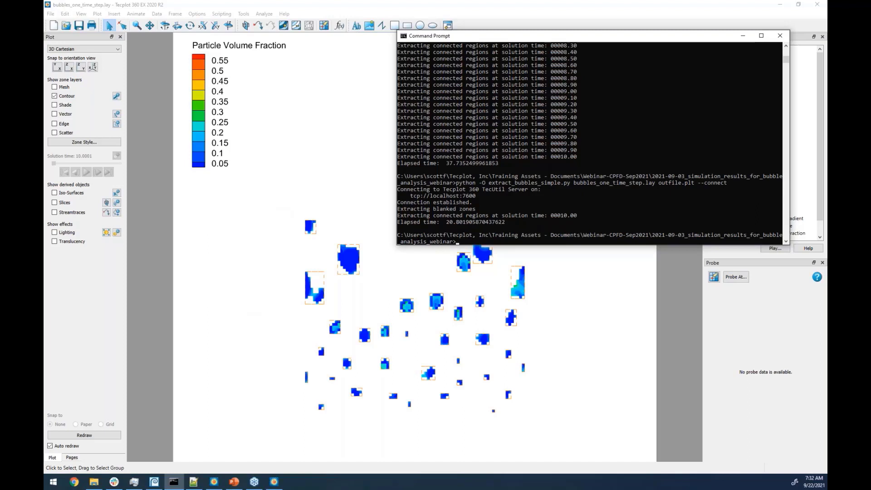
Step: Run python -O extract_bubbles_simple.py bubbles_all_time_steps.lay bubble_volume.plt and move the console window out of the way
key(Up)
key(Up)
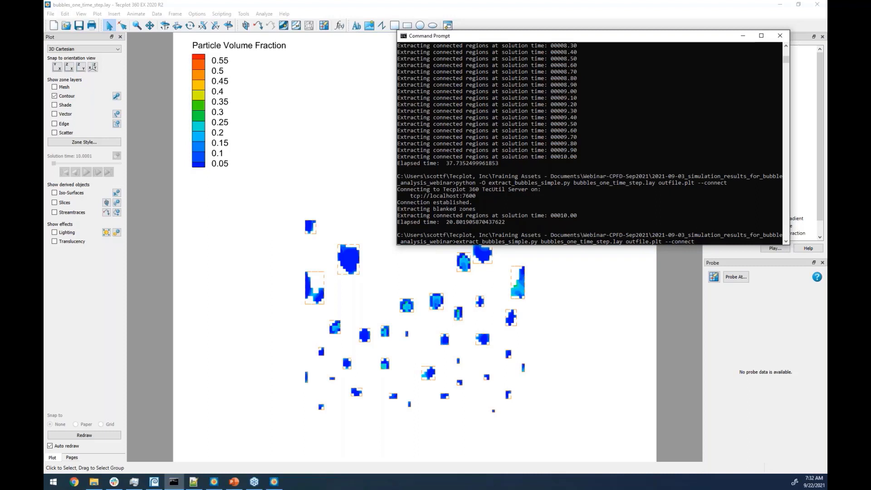
key(Escape)
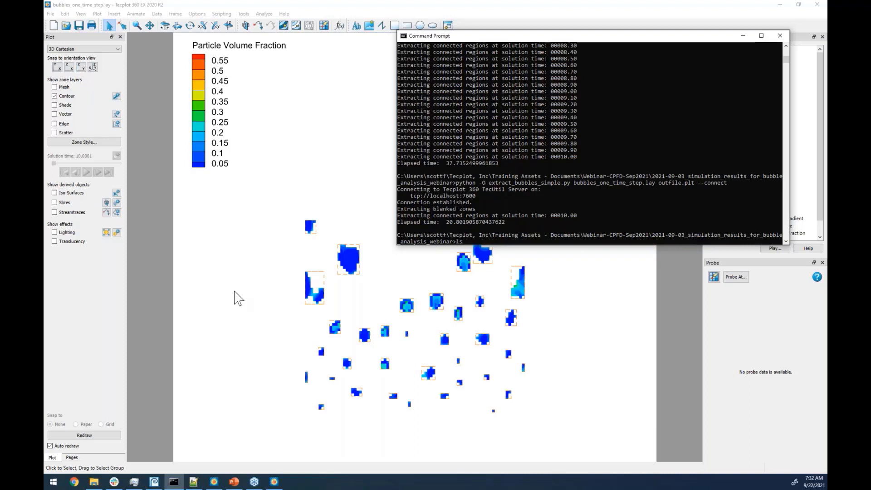
key(Down)
key(Up)
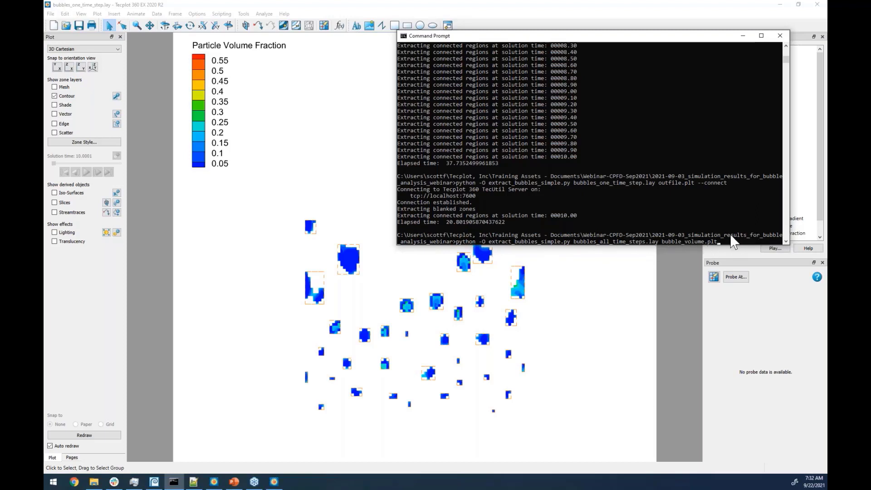
key(Return)
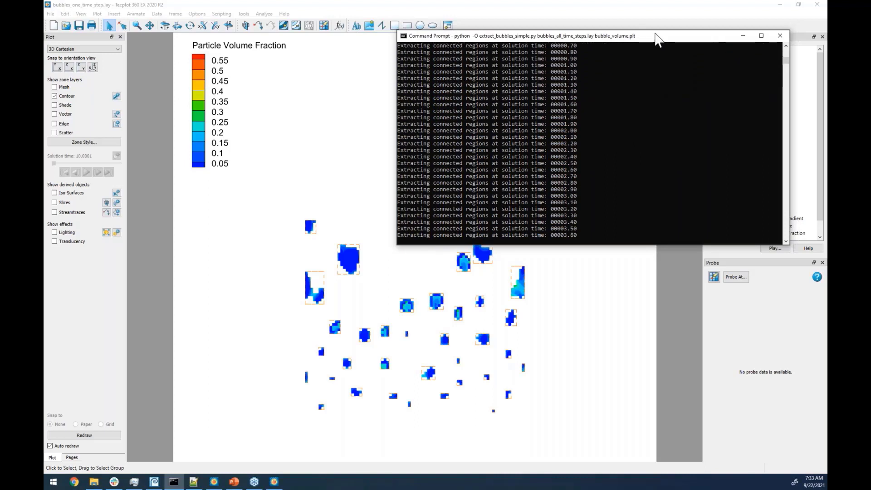
drag(656, 35, 44, 124)
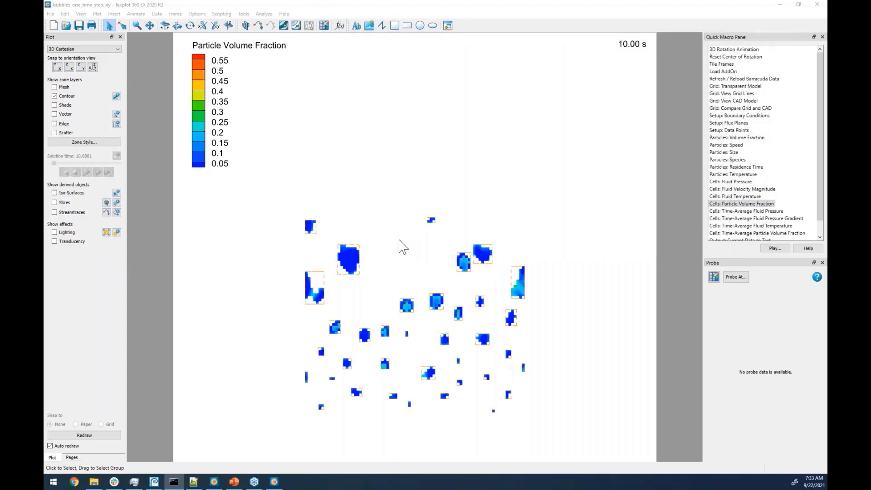
Step: Check the volume variable's range for Extracted Cells regions 2 and 1 in the data set information, and close it
click(157, 14)
click(173, 81)
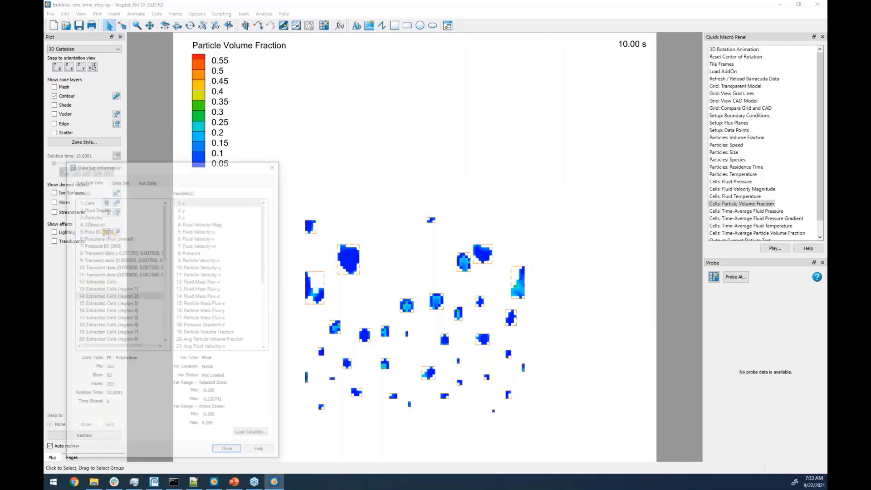
drag(265, 218, 266, 280)
click(219, 348)
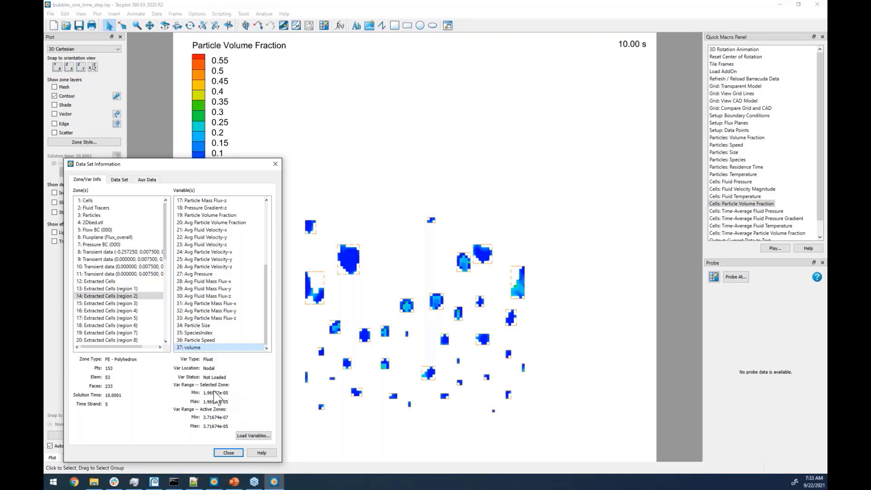
click(116, 289)
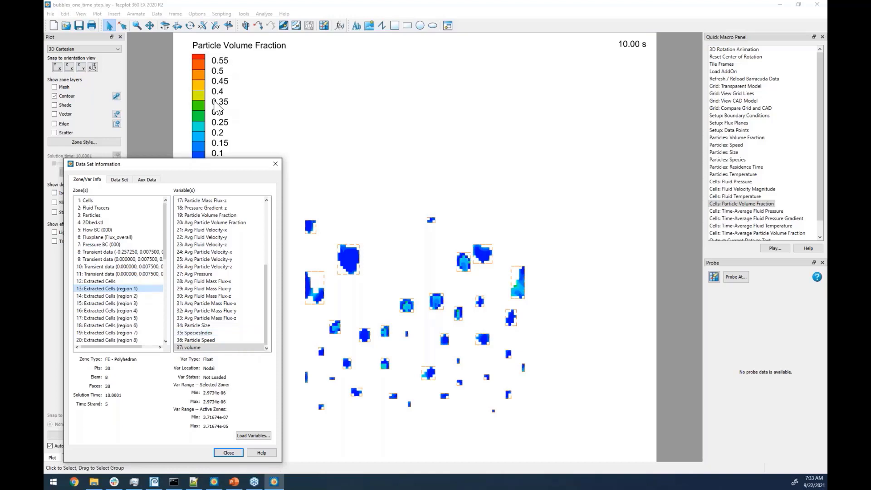
click(275, 165)
Step: Set the contour variable of contour group 1 to volume and close the contour details
double_click(209, 108)
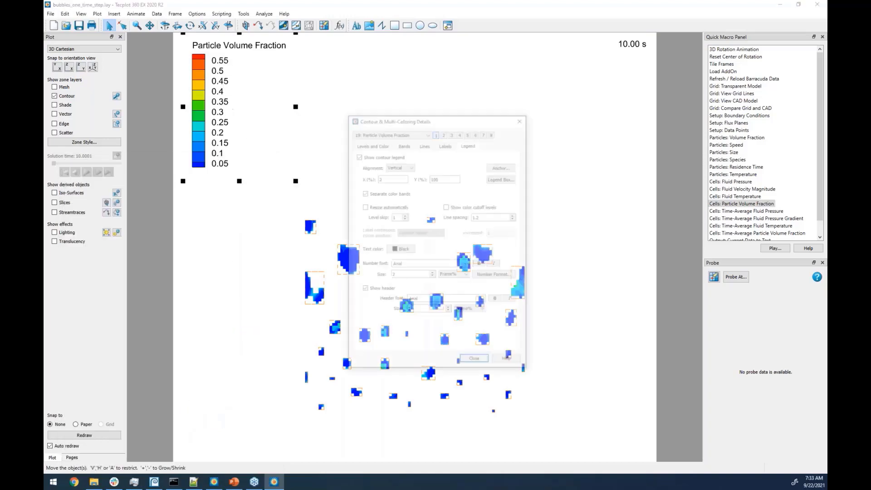
click(365, 132)
scroll(373, 177, down, 3)
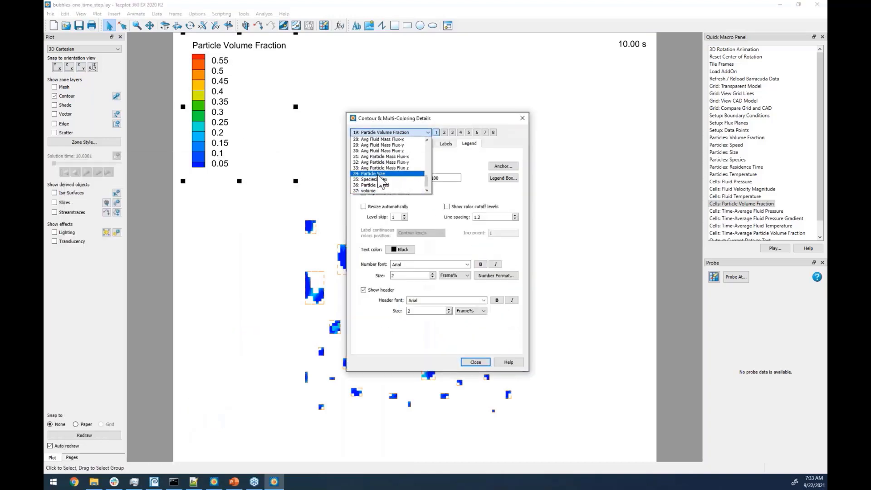
click(375, 191)
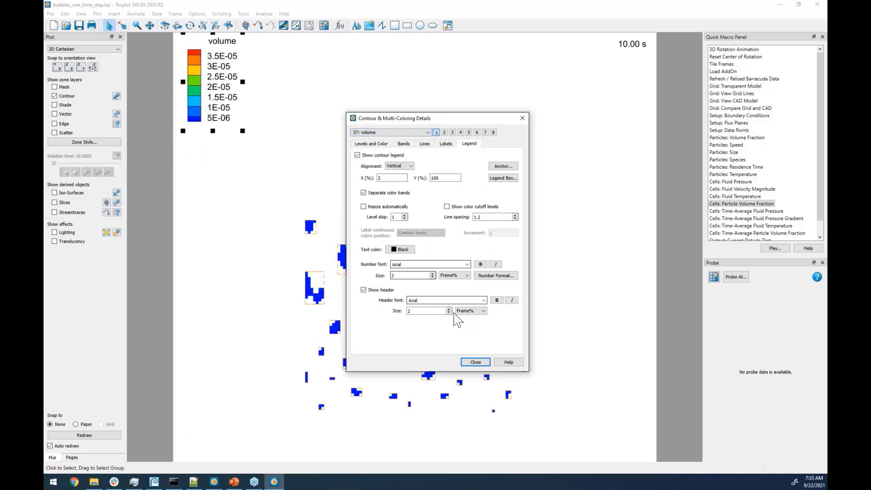
drag(450, 121, 619, 100)
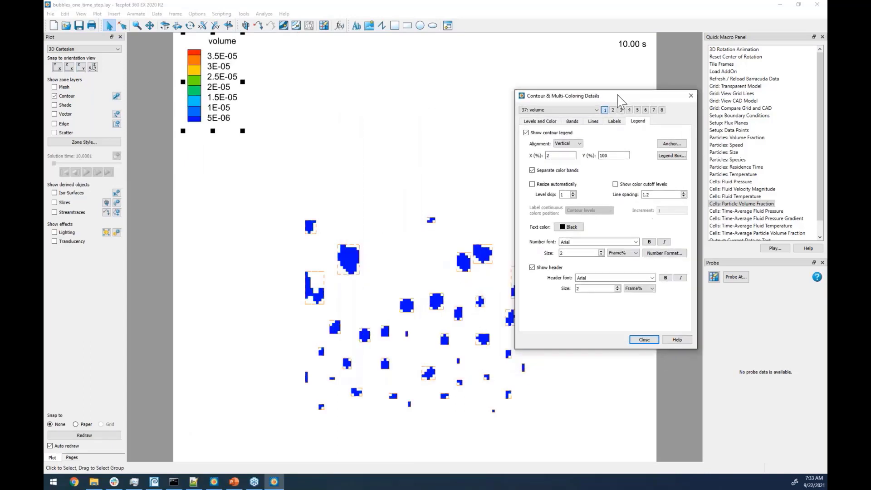
click(643, 340)
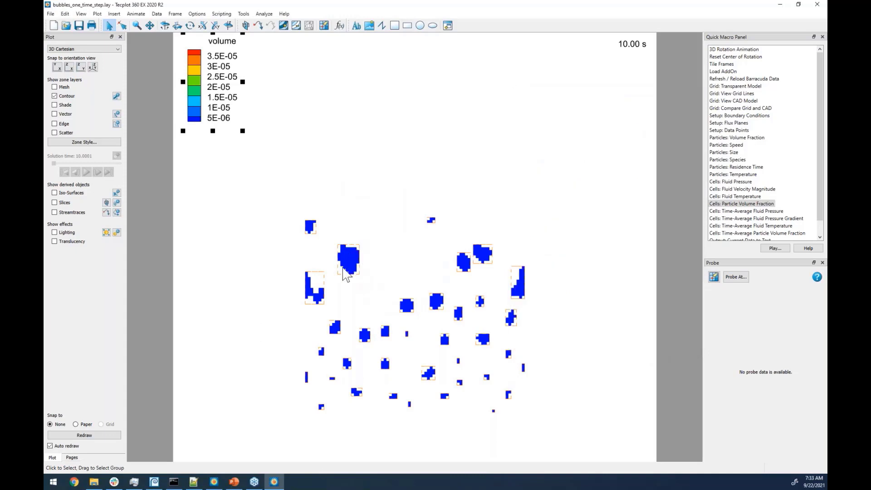
Step: Hide the Cells zone, set Extracted Cells (region 1) surfaces to plot to Boundary cell faces, and close the zone styling
click(84, 142)
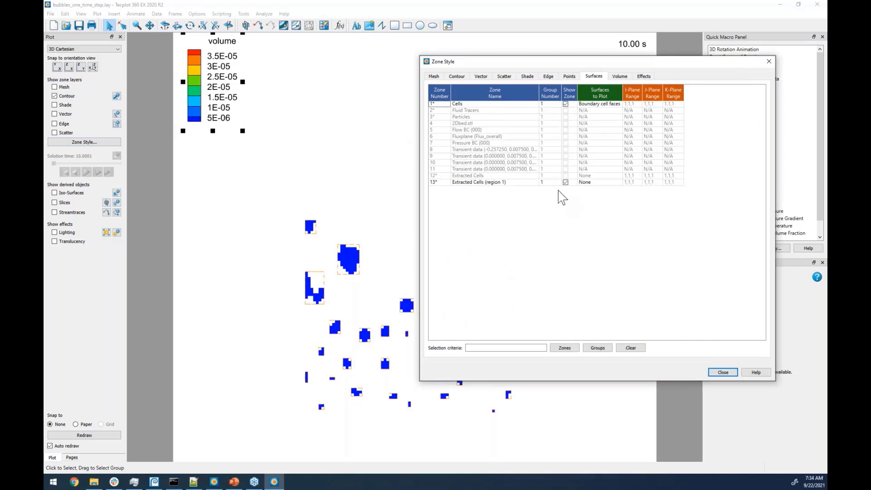
click(566, 104)
click(589, 182)
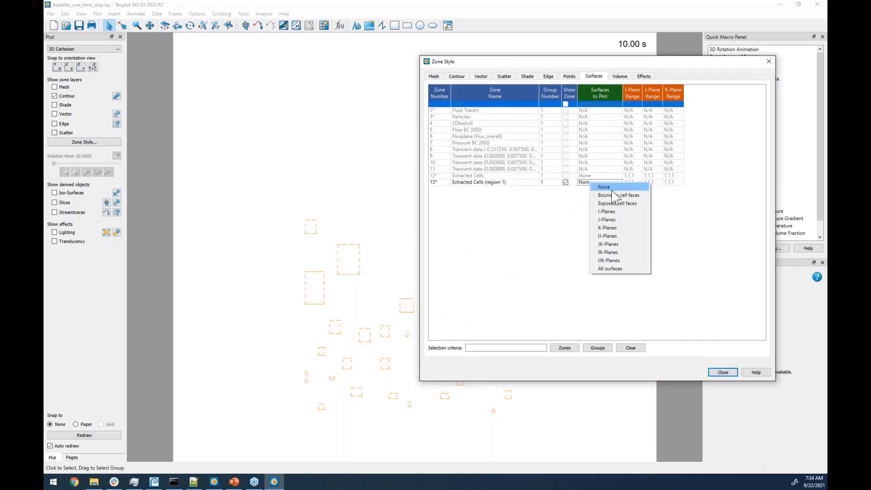
click(615, 196)
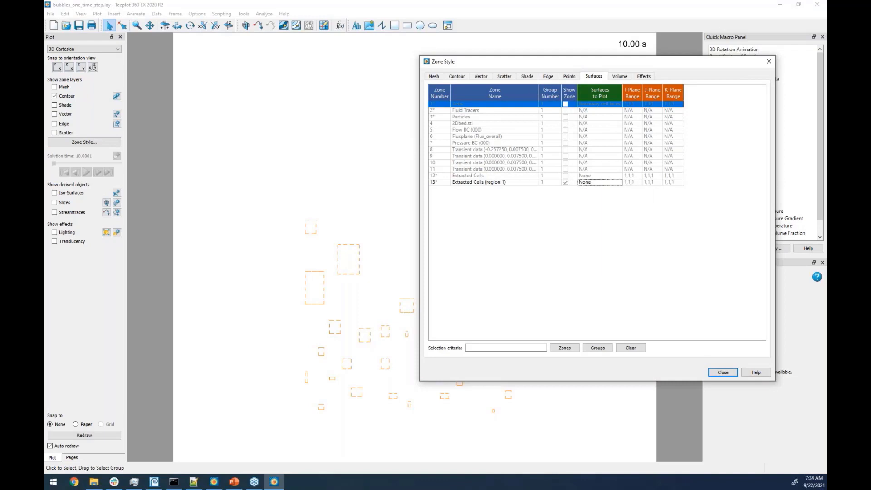
click(601, 183)
click(617, 195)
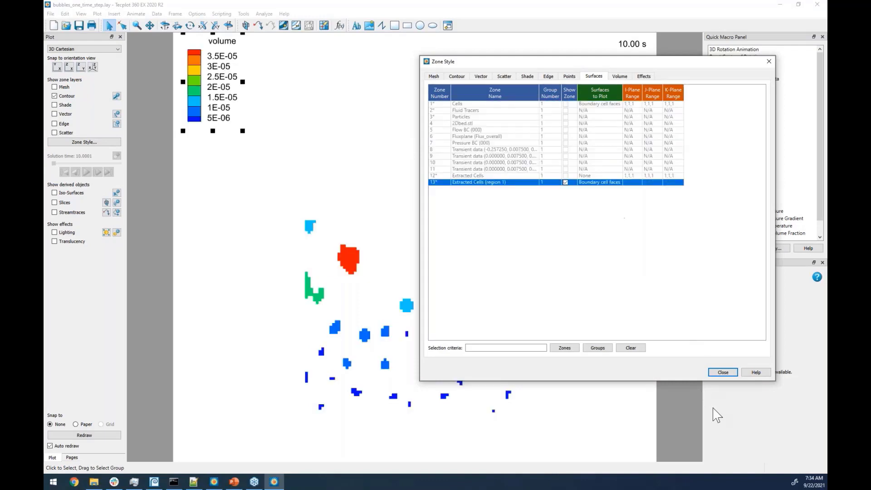
click(722, 372)
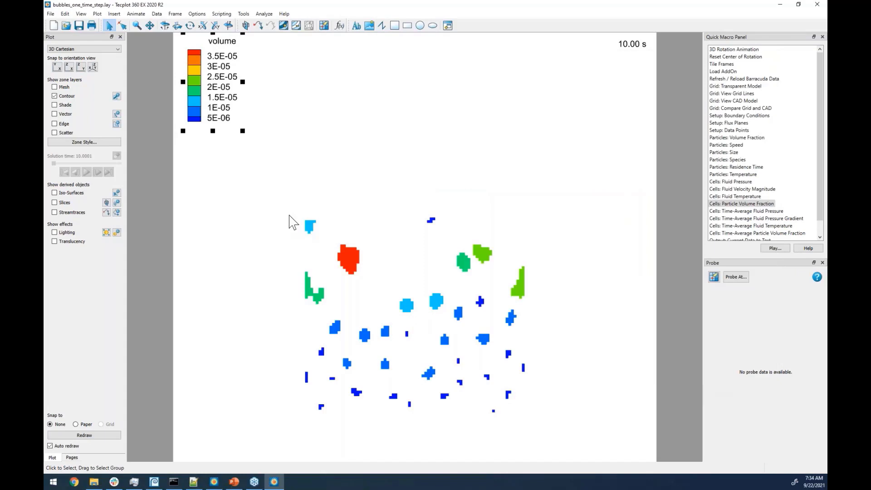